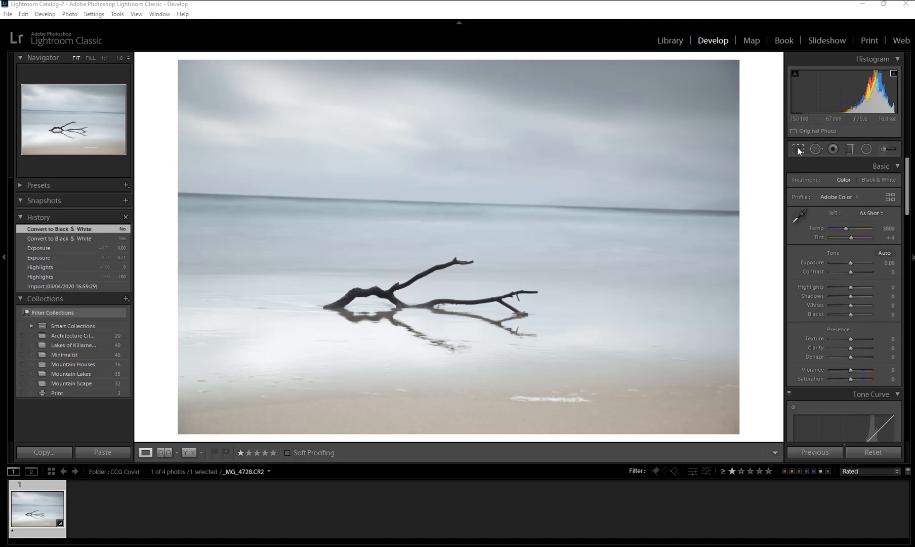
Straighten the tilted horizon with the Crop & Straighten tool's automatic angle correction and apply the crop
{"action": "left_click", "coordinate": [799, 150]}
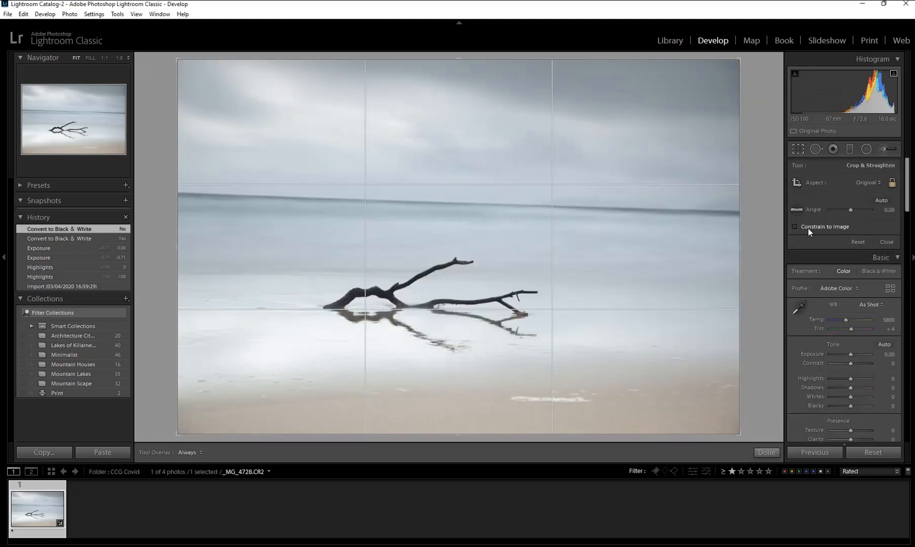
{"action": "left_click", "coordinate": [881, 202]}
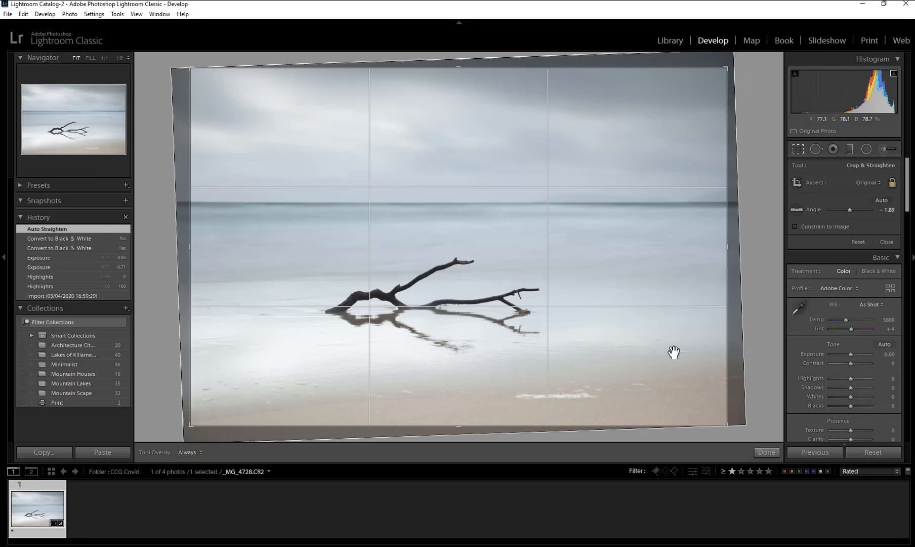
{"action": "left_click", "coordinate": [766, 452]}
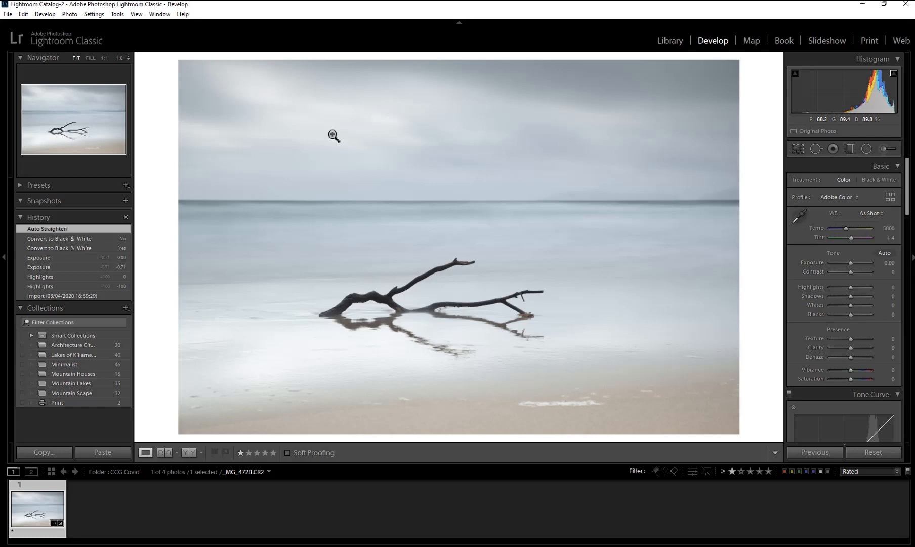
Examine the sky, horizon and sea surface at 1:1 magnification for flaws and noise
{"action": "left_click", "coordinate": [349, 147]}
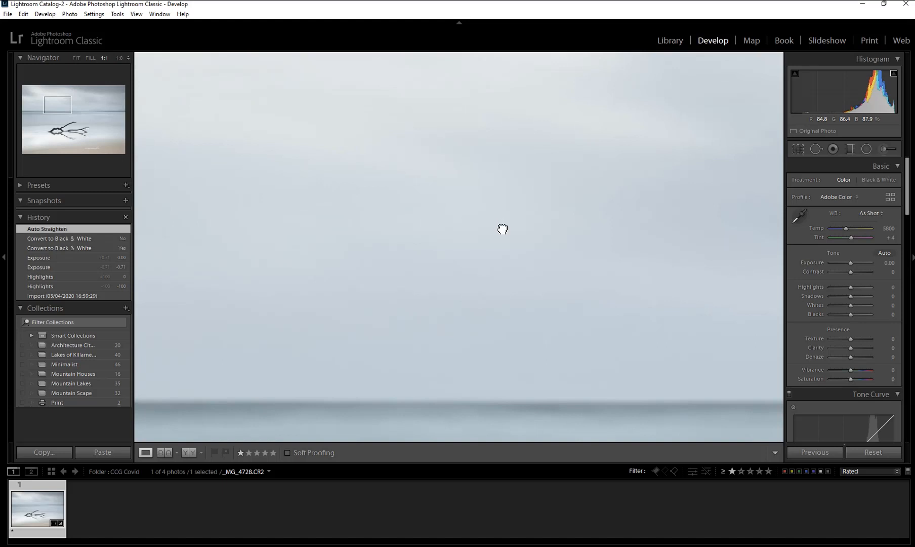
{"action": "left_click_drag", "start_coordinate": [503, 230], "coordinate": [509, 285]}
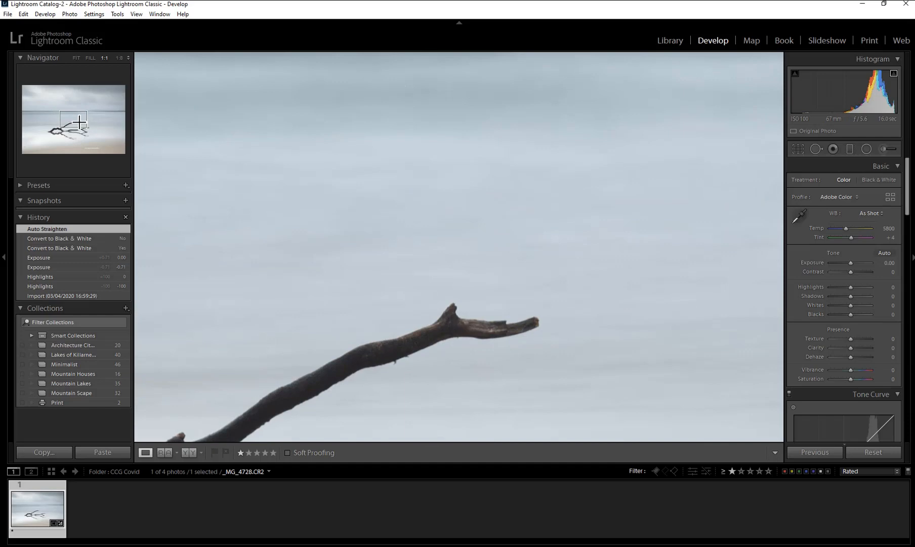
{"action": "left_click", "coordinate": [62, 130]}
{"action": "mouse_move", "coordinate": [62, 131]}
{"action": "left_mouse_down"}
{"action": "mouse_move", "coordinate": [57, 118]}
{"action": "mouse_move", "coordinate": [81, 130]}
{"action": "mouse_move", "coordinate": [77, 143]}
{"action": "mouse_move", "coordinate": [57, 126]}
{"action": "mouse_move", "coordinate": [80, 121]}
{"action": "mouse_move", "coordinate": [57, 130]}
{"action": "mouse_move", "coordinate": [64, 136]}
{"action": "mouse_move", "coordinate": [77, 122]}
{"action": "mouse_move", "coordinate": [68, 119]}
{"action": "left_mouse_up"}
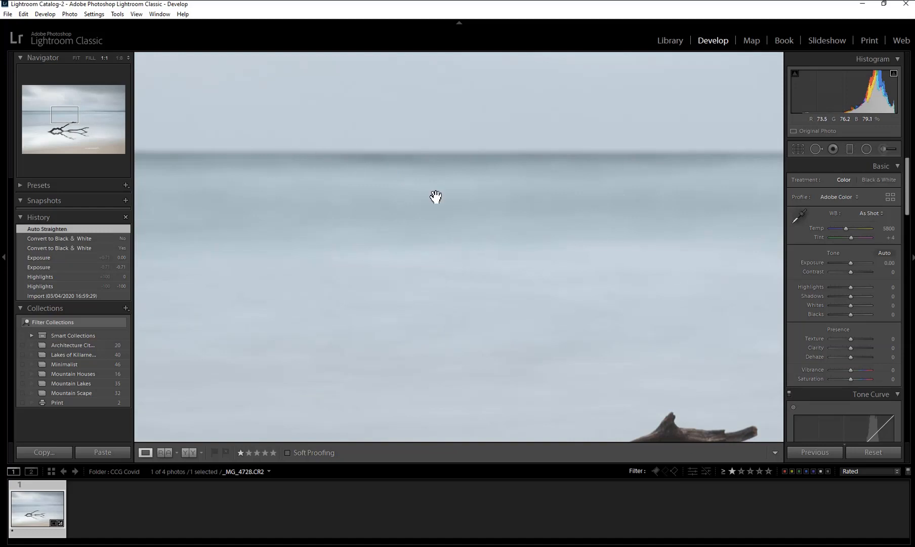
{"action": "left_click_drag", "start_coordinate": [435, 198], "coordinate": [428, 231]}
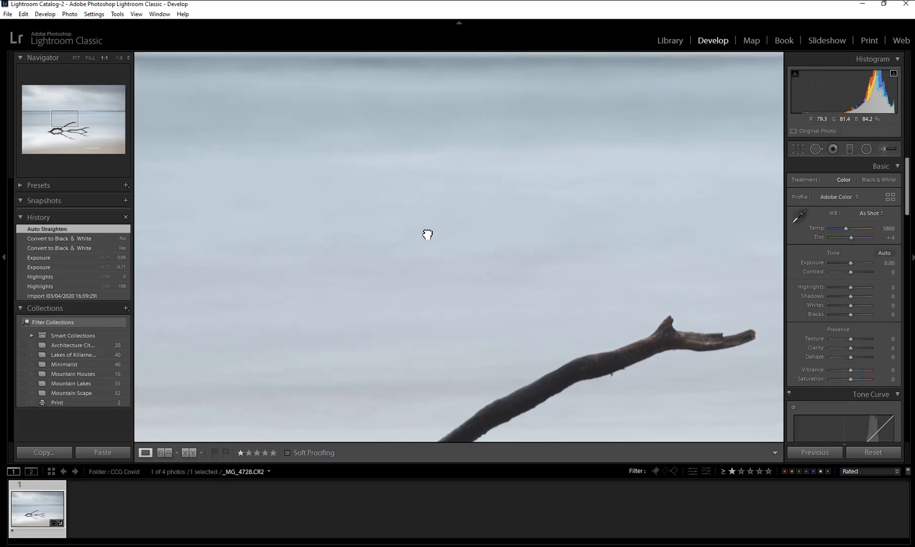
{"action": "left_click_drag", "start_coordinate": [428, 231], "coordinate": [428, 231]}
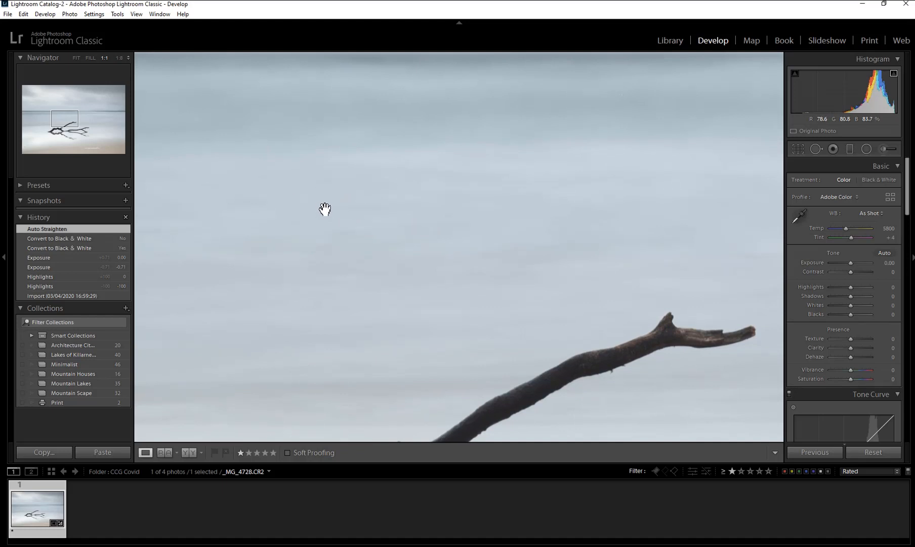
{"action": "left_click", "coordinate": [360, 211]}
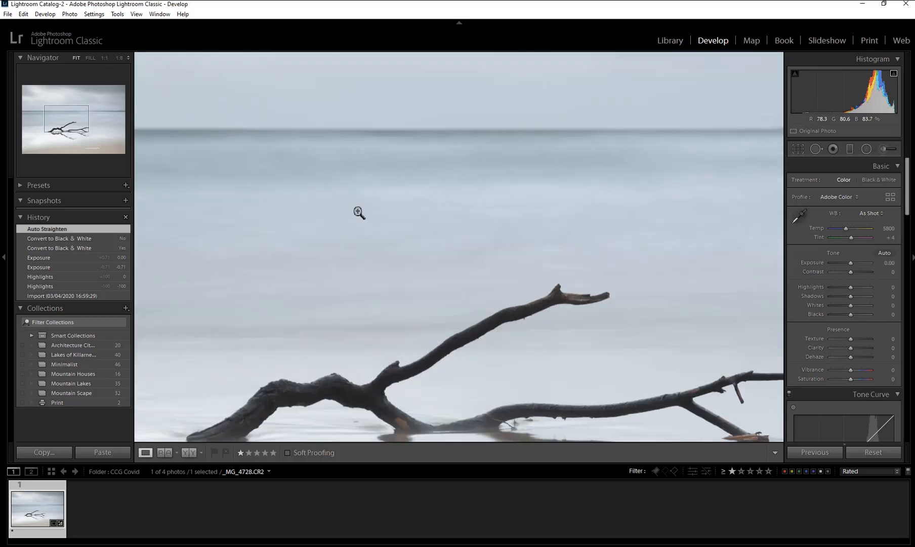
{"action": "left_click", "coordinate": [351, 213]}
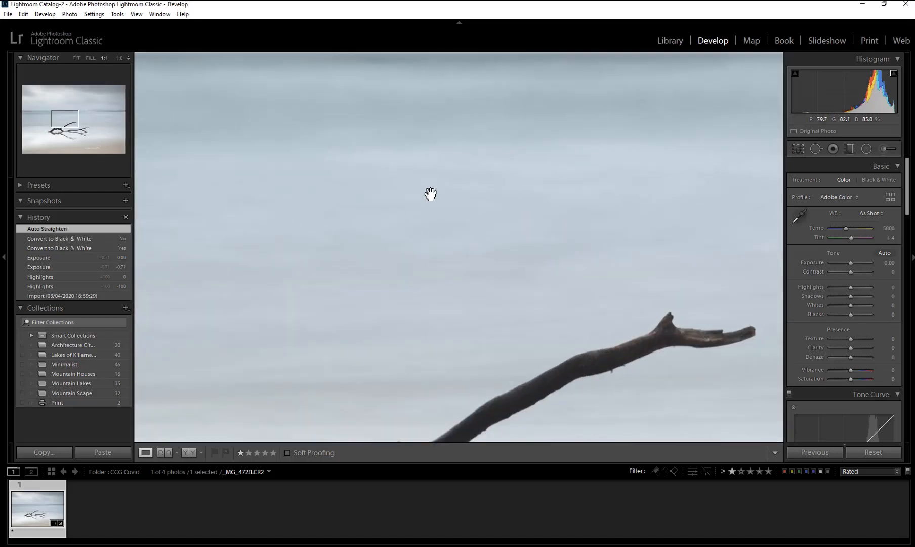
{"action": "left_click", "coordinate": [381, 205]}
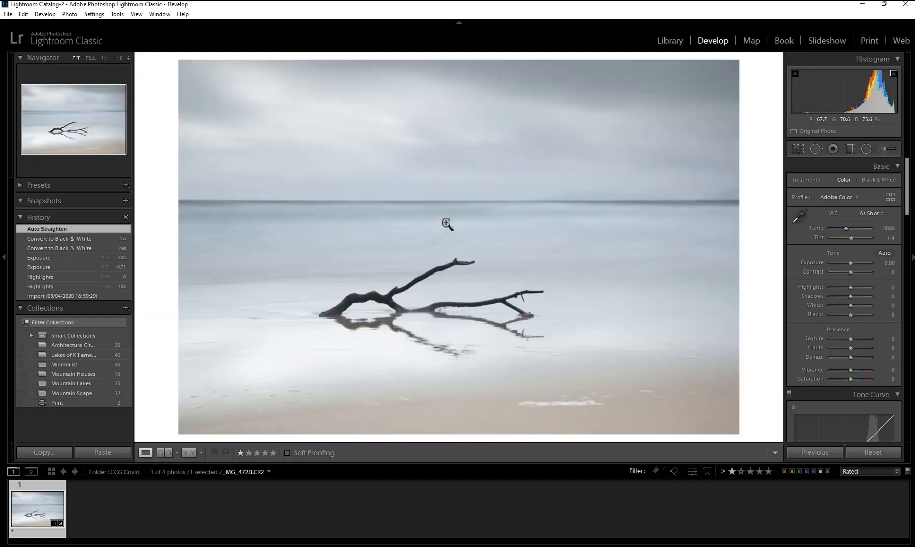
Examine the driftwood branch, its reflection and the surrounding water at 1:1 magnification for sharpness and detail
{"action": "left_click", "coordinate": [439, 288]}
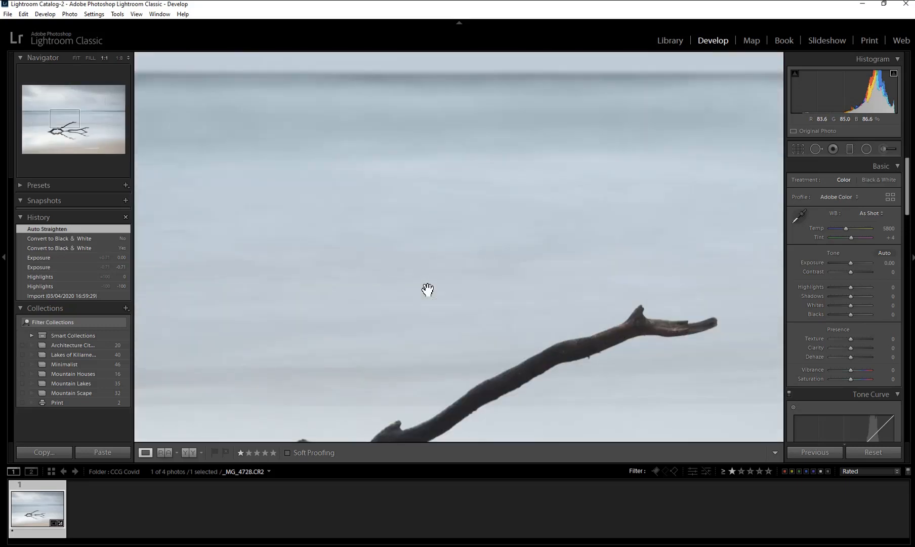
{"action": "left_click_drag", "start_coordinate": [535, 401], "coordinate": [543, 129]}
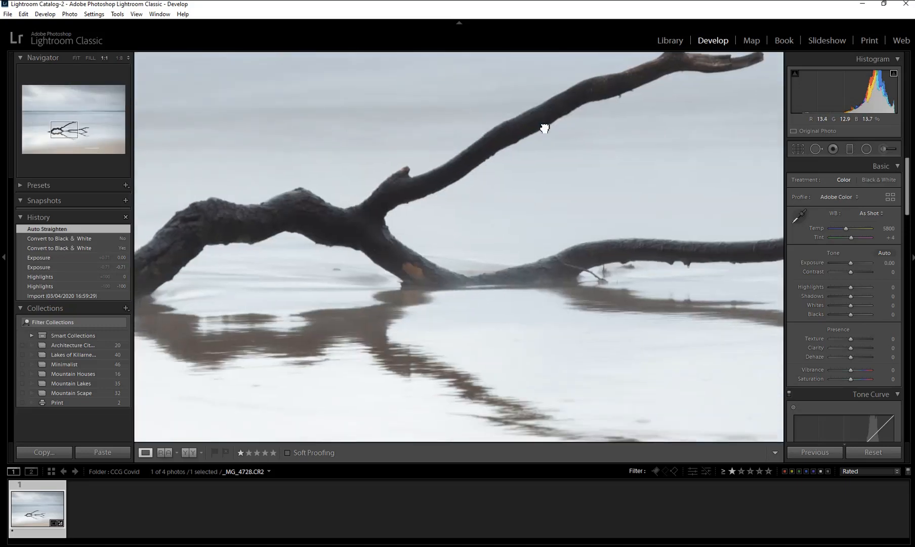
{"action": "left_click_drag", "start_coordinate": [336, 243], "coordinate": [422, 190]}
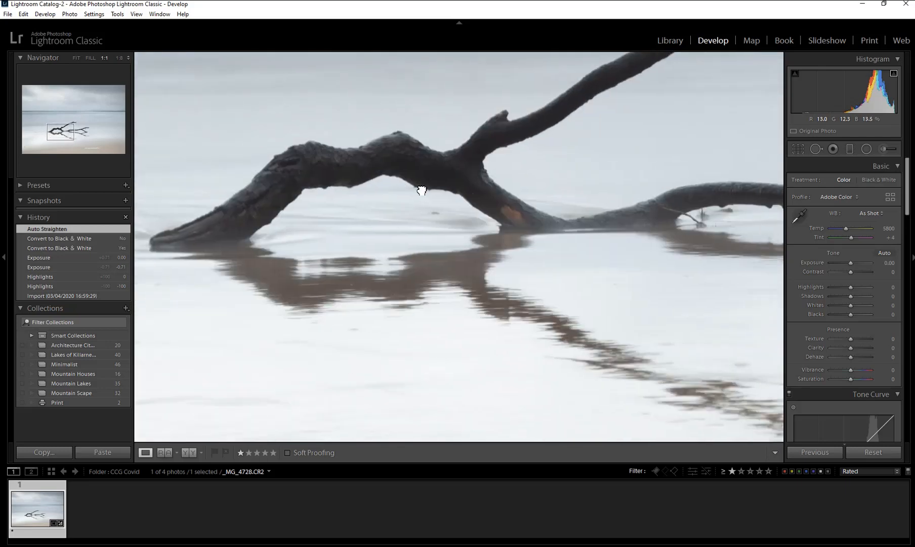
{"action": "left_click_drag", "start_coordinate": [497, 190], "coordinate": [263, 300]}
{"action": "left_click_drag", "start_coordinate": [468, 232], "coordinate": [353, 326]}
{"action": "left_click_drag", "start_coordinate": [400, 230], "coordinate": [396, 292]}
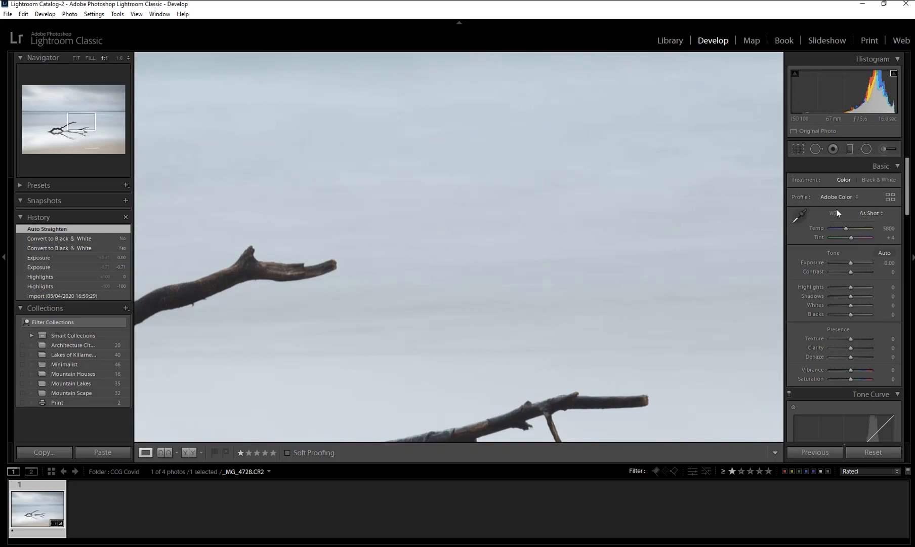
{"action": "left_click", "coordinate": [747, 256]}
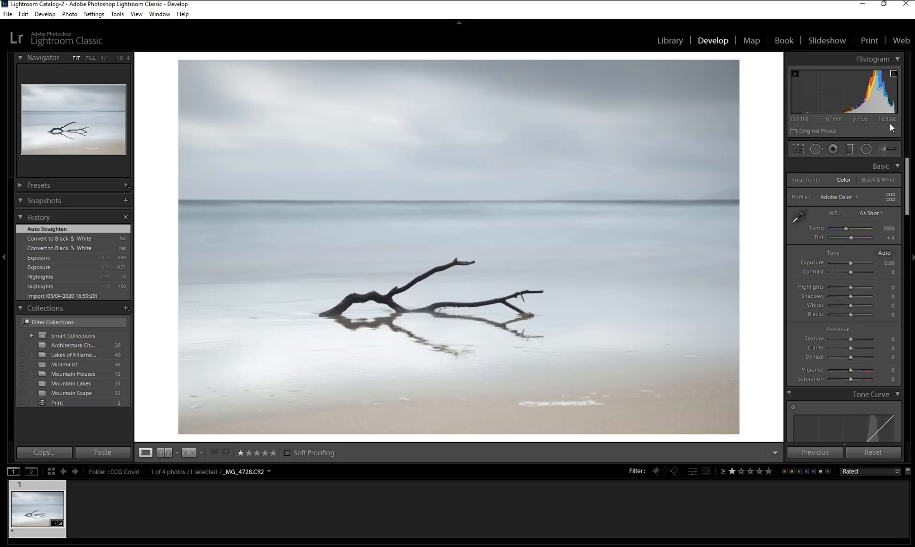
{"action": "left_click", "coordinate": [376, 302]}
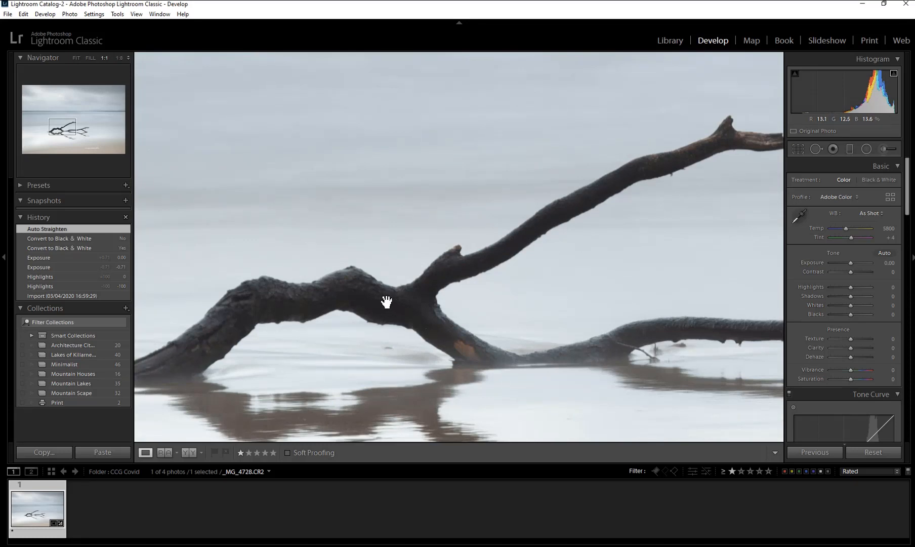
{"action": "left_click", "coordinate": [381, 302]}
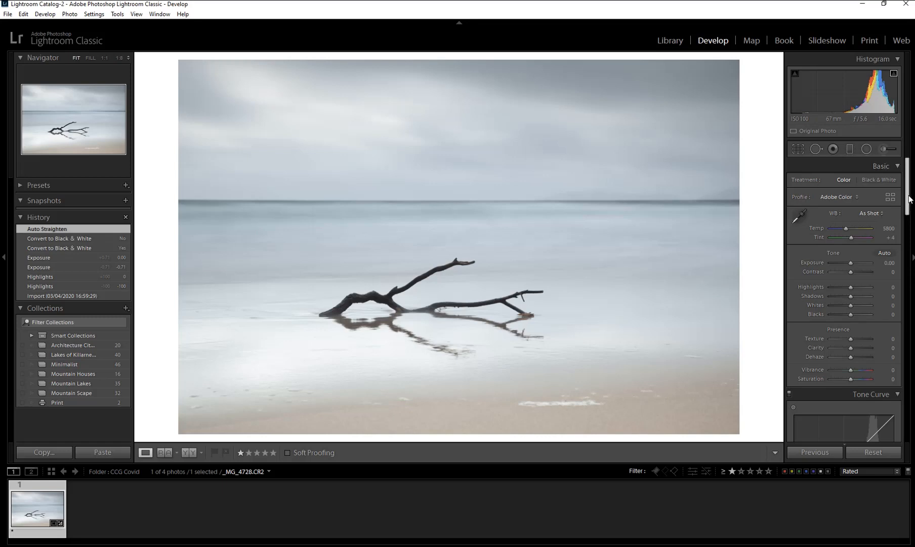
Remove chromatic aberration and enable lens profile corrections with the Canon EF 24-105mm f/4 L IS USM profile and vignetting at 100
{"action": "left_click_drag", "start_coordinate": [910, 198], "coordinate": [907, 372]}
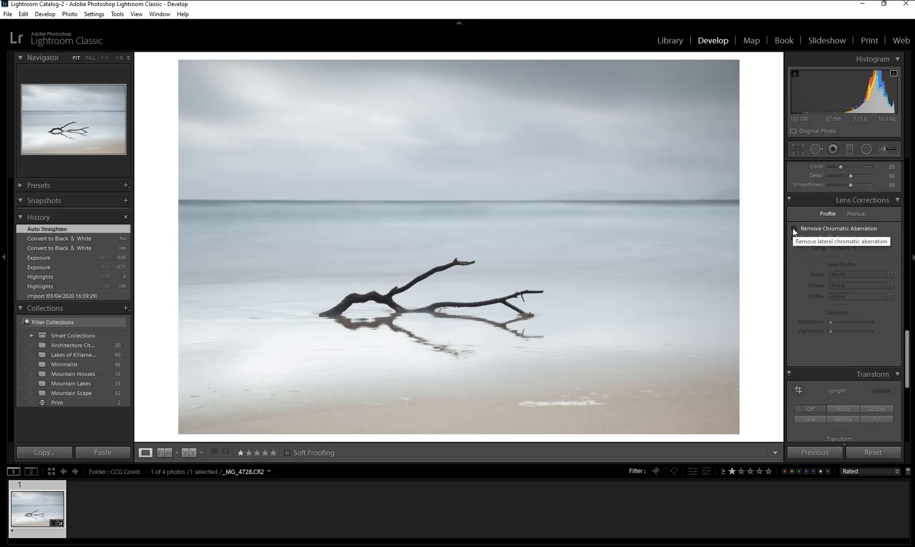
{"action": "left_click", "coordinate": [794, 228]}
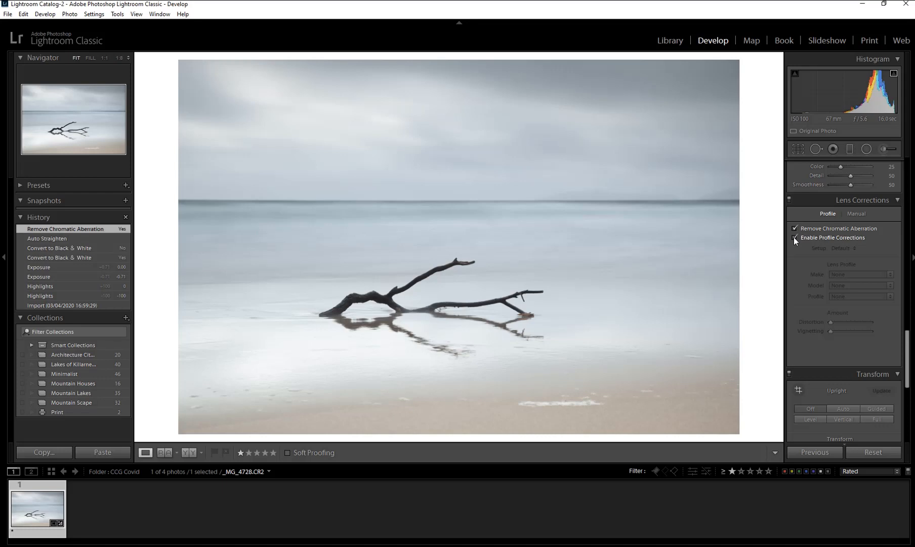
{"action": "left_click", "coordinate": [794, 237]}
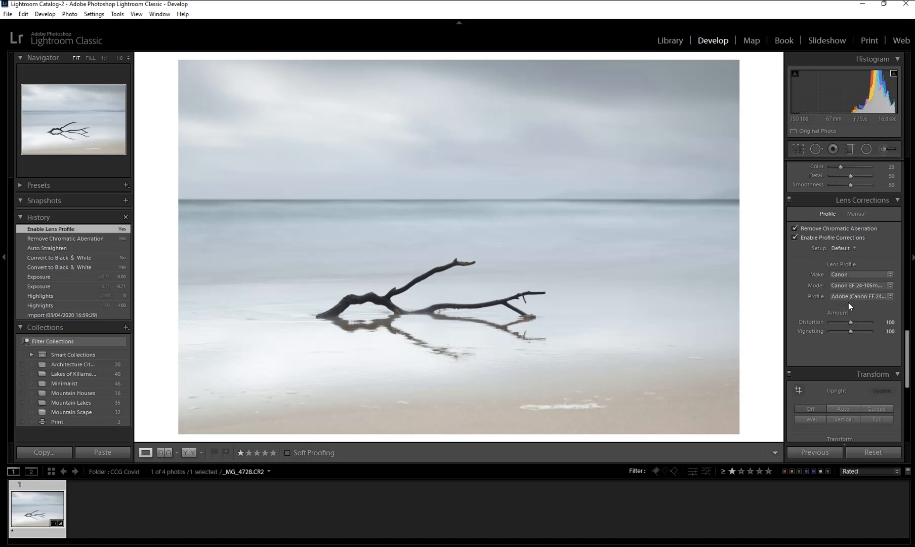
{"action": "left_click", "coordinate": [892, 298]}
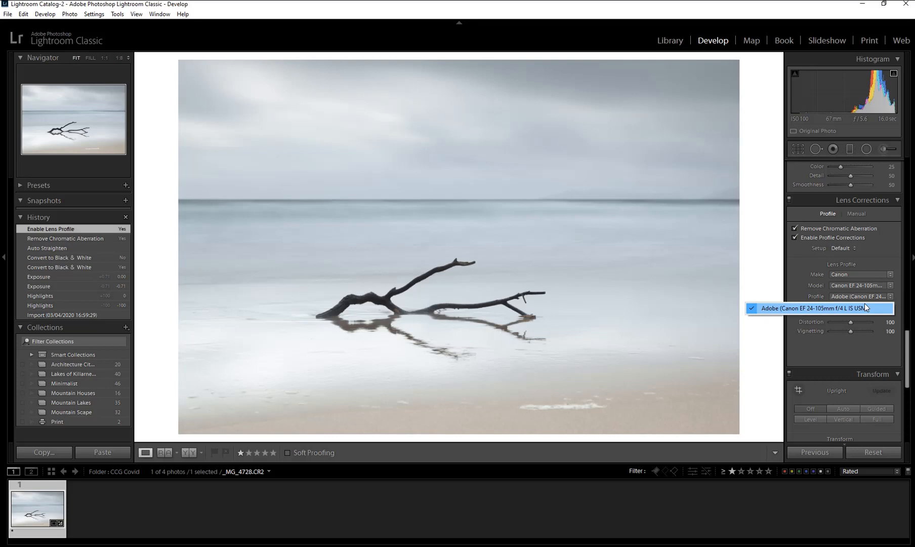
{"action": "left_click", "coordinate": [795, 278]}
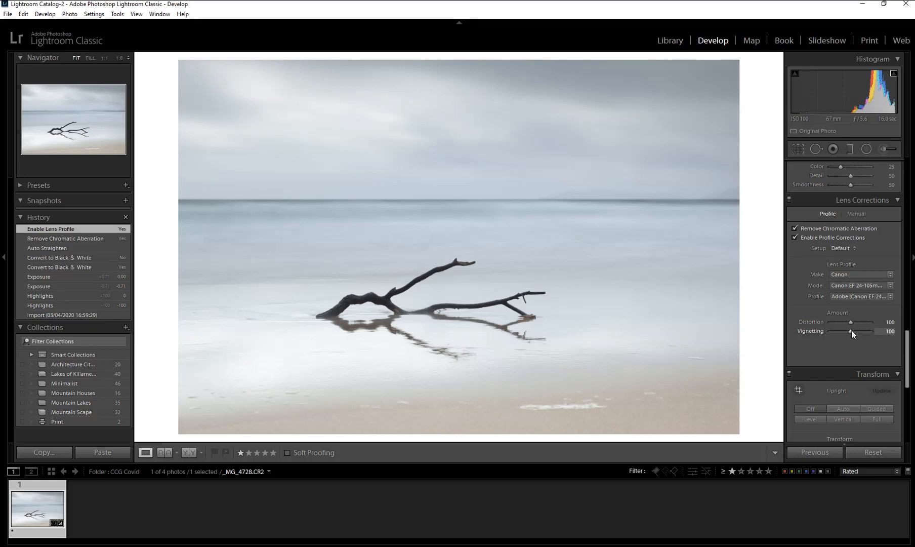
{"action": "left_click_drag", "start_coordinate": [853, 330], "coordinate": [860, 331]}
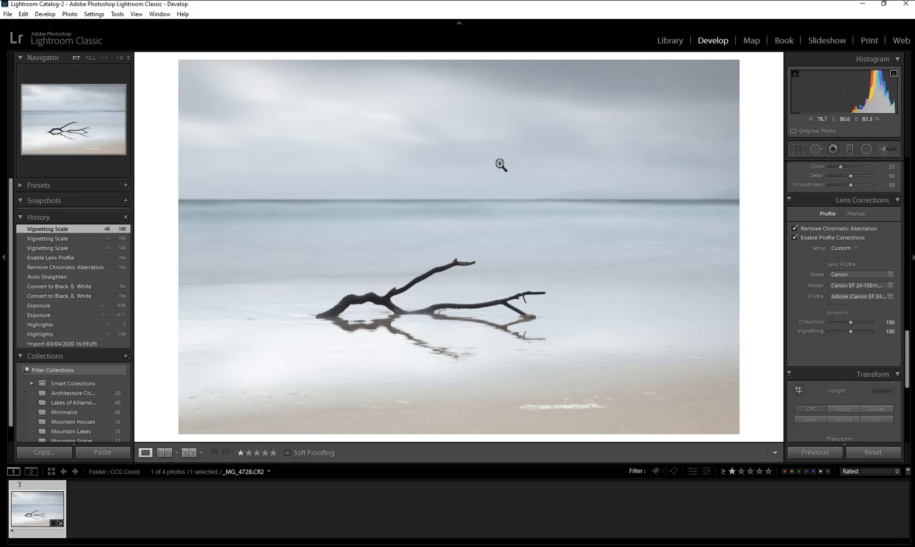
Create a virtual copy of the straightened photo and set the copy's exposure to -0.71
{"action": "right_click", "coordinate": [443, 158]}
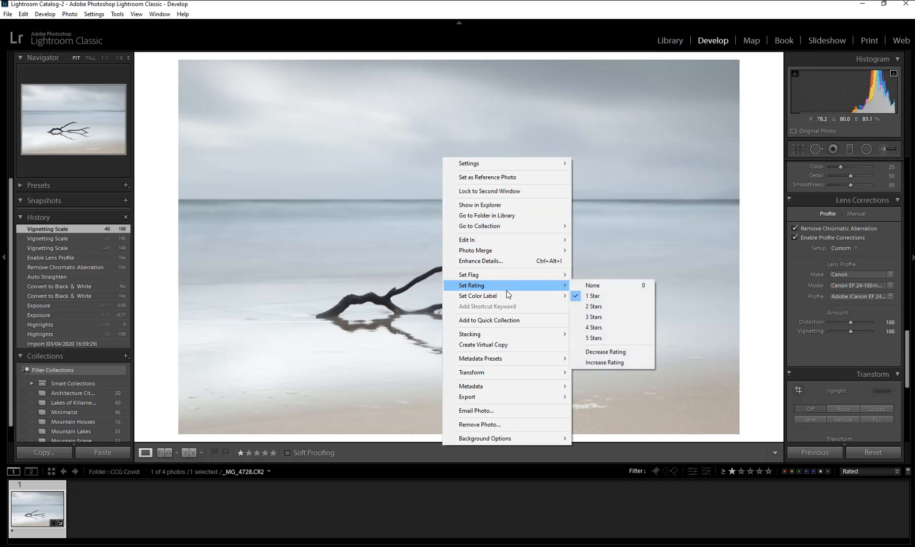
{"action": "left_click", "coordinate": [477, 345]}
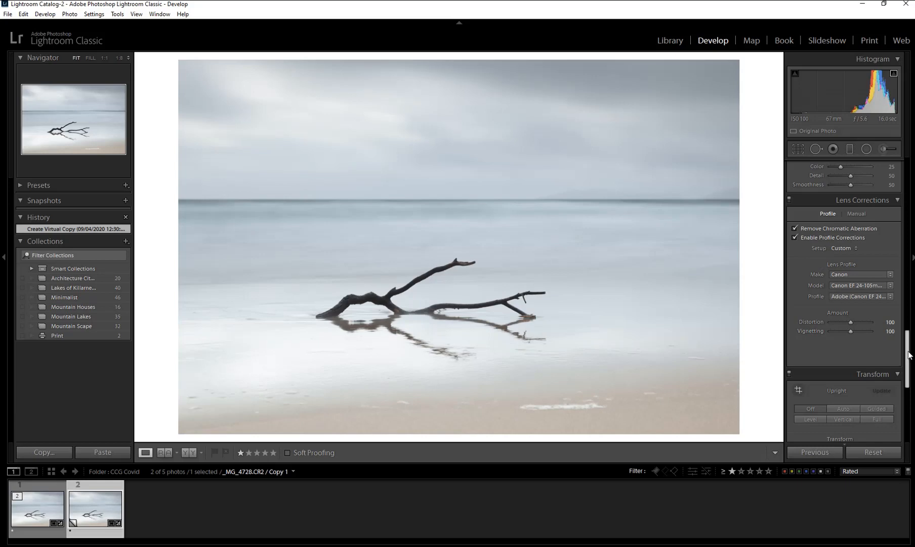
{"action": "left_click_drag", "start_coordinate": [910, 354], "coordinate": [911, 182]}
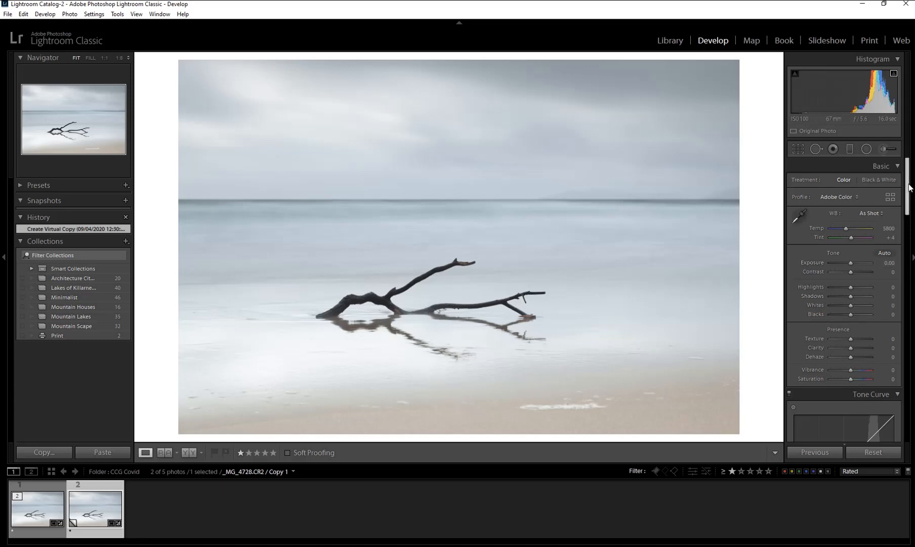
{"action": "mouse_move", "coordinate": [908, 188]}
{"action": "left_mouse_down"}
{"action": "mouse_move", "coordinate": [908, 204]}
{"action": "mouse_move", "coordinate": [908, 190]}
{"action": "left_mouse_up"}
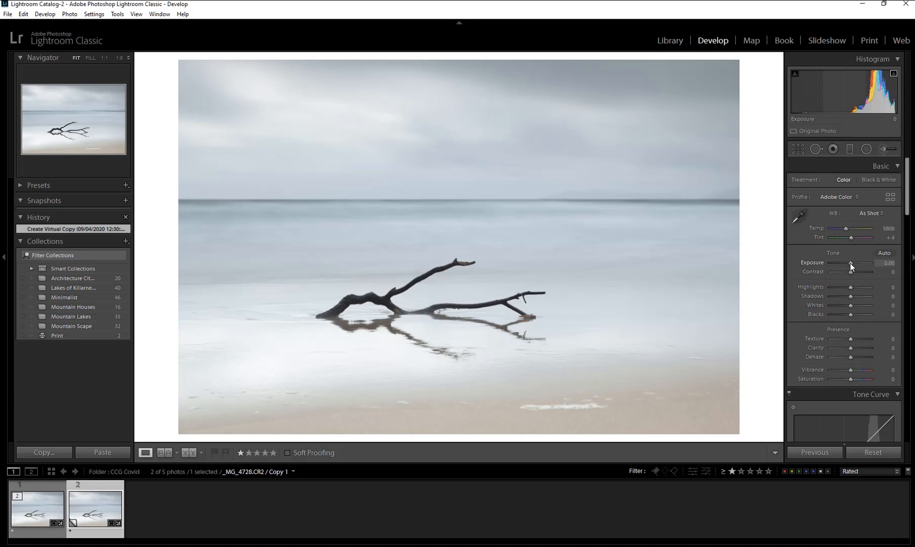
{"action": "left_click_drag", "start_coordinate": [851, 264], "coordinate": [846, 262]}
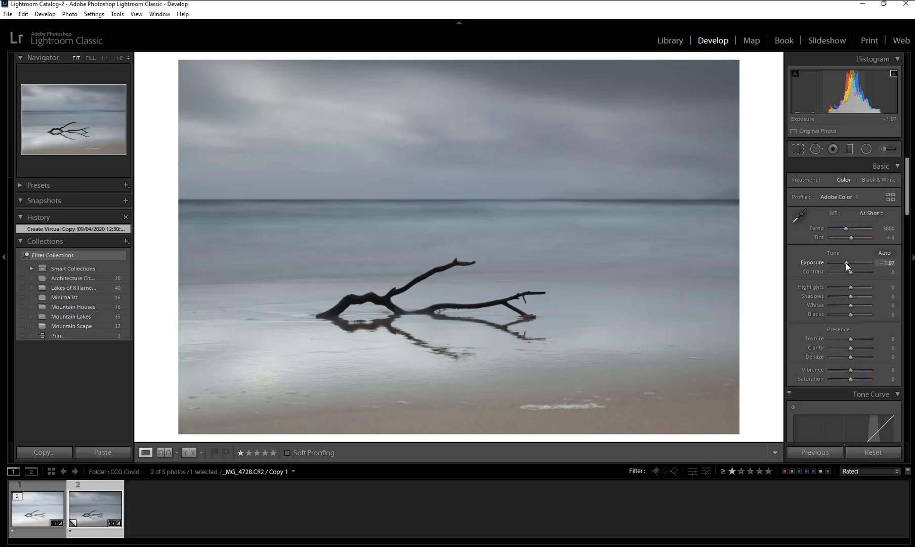
{"action": "left_click_drag", "start_coordinate": [846, 263], "coordinate": [847, 263]}
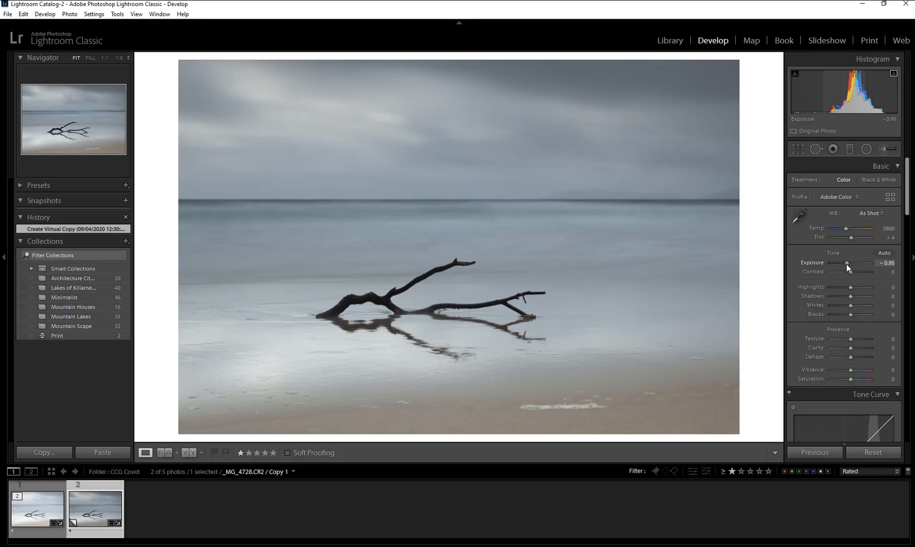
{"action": "left_click_drag", "start_coordinate": [846, 263], "coordinate": [847, 264]}
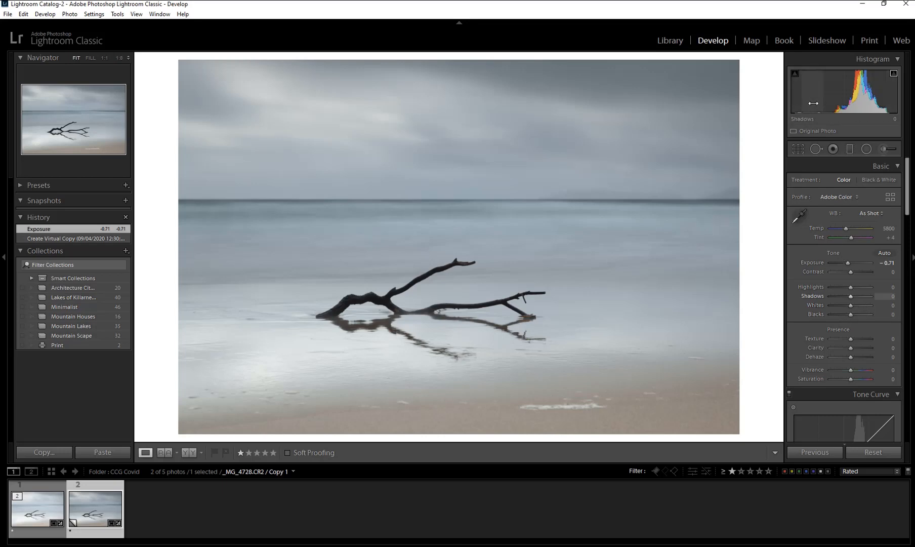
Using the clipping previews, set the Whites to +64 and the Blacks to -45 on the virtual copy
{"action": "left_click", "coordinate": [894, 77]}
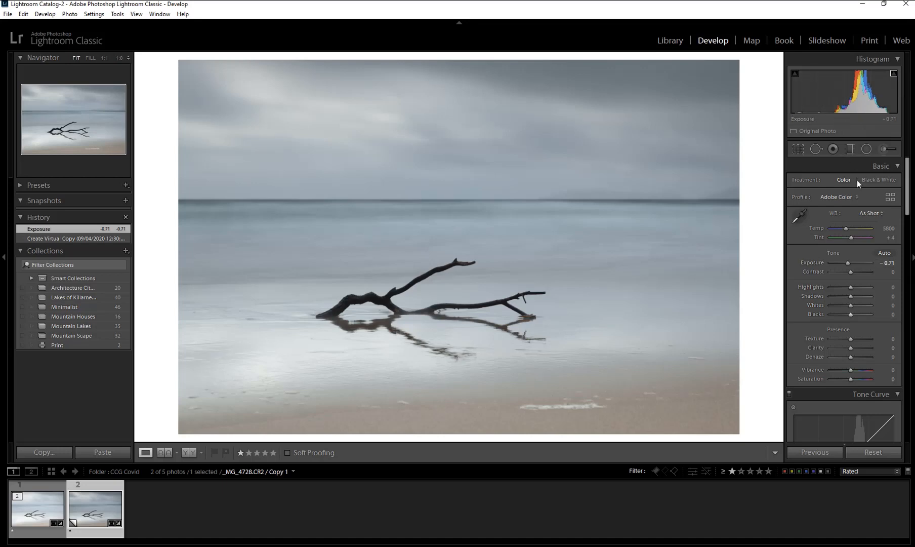
{"action": "left_click", "coordinate": [850, 305], "text": "alt"}
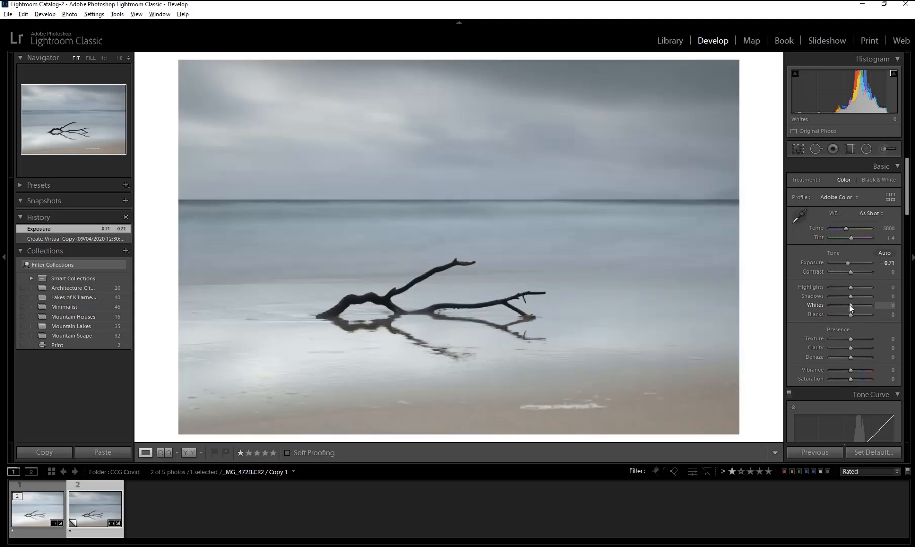
{"action": "left_click", "coordinate": [849, 305], "text": "alt"}
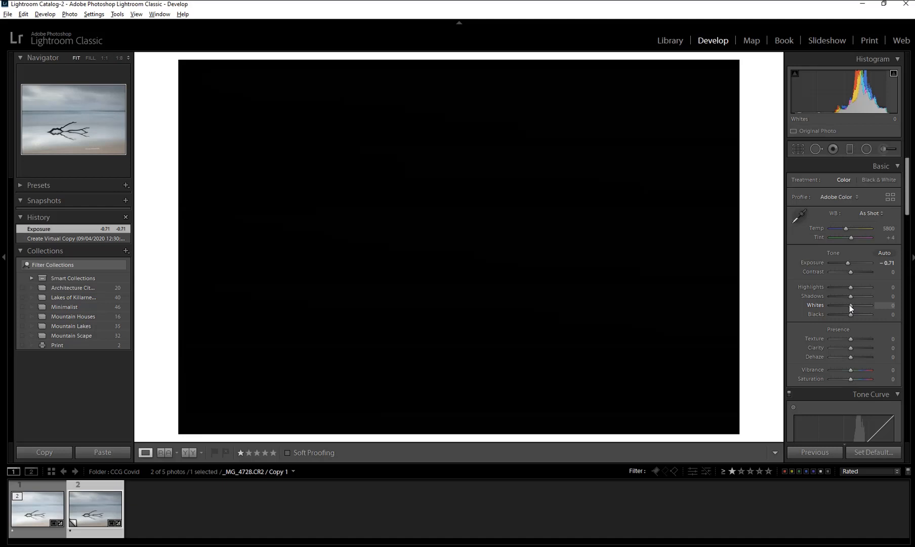
{"action": "left_click_drag", "start_coordinate": [850, 305], "coordinate": [862, 305]}
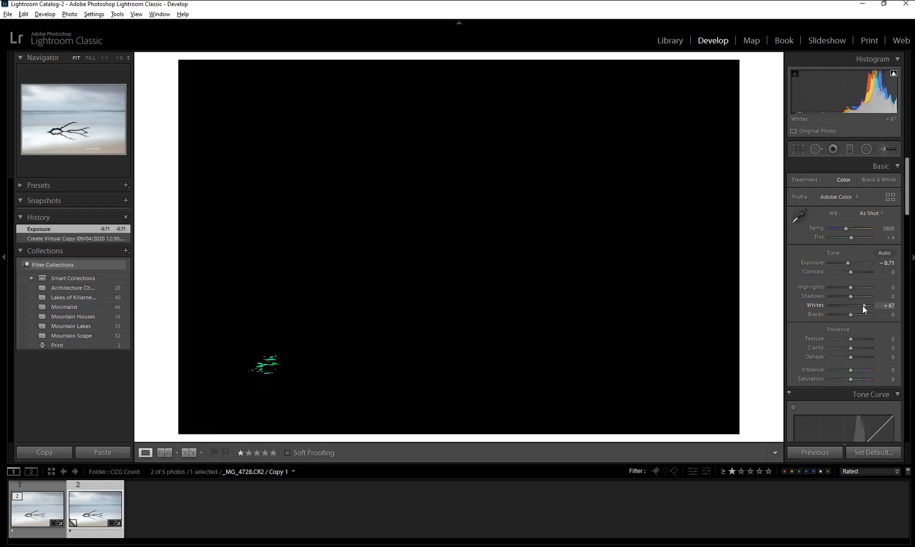
{"action": "left_click_drag", "start_coordinate": [862, 305], "coordinate": [862, 306]}
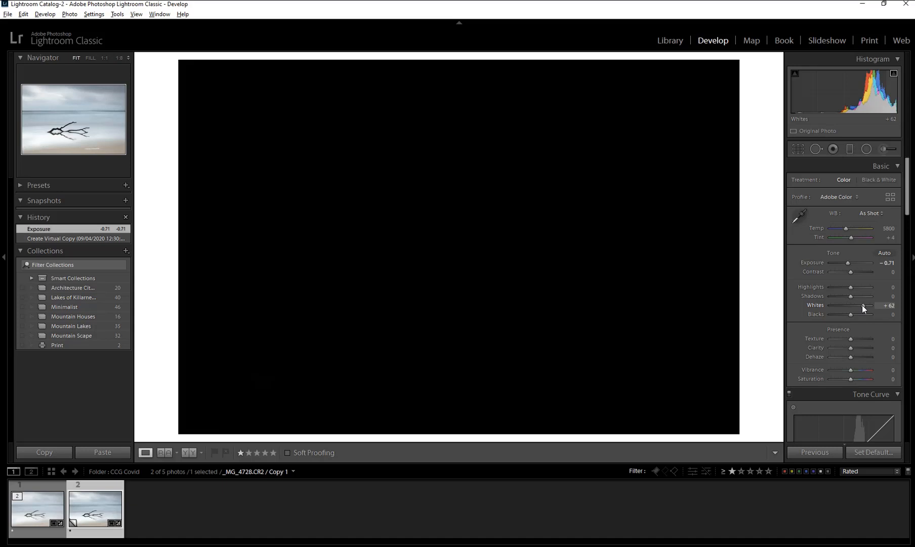
{"action": "left_click_drag", "start_coordinate": [862, 305], "coordinate": [863, 305]}
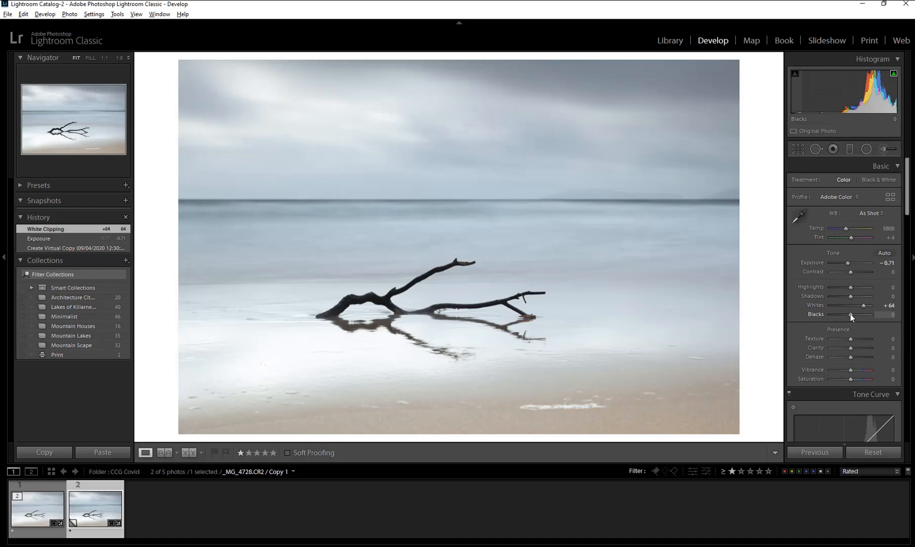
{"action": "left_click_drag", "start_coordinate": [850, 314], "coordinate": [842, 315]}
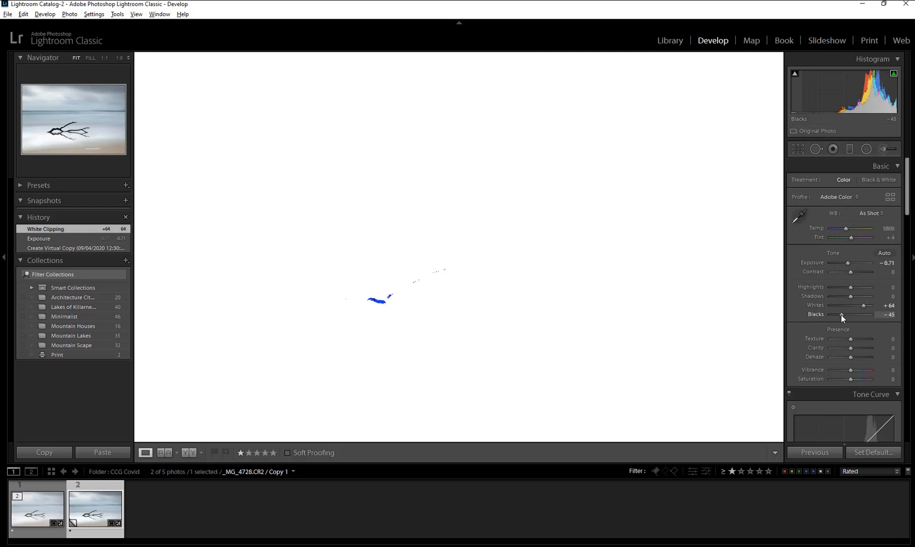
{"action": "left_click_drag", "start_coordinate": [842, 315], "coordinate": [842, 315]}
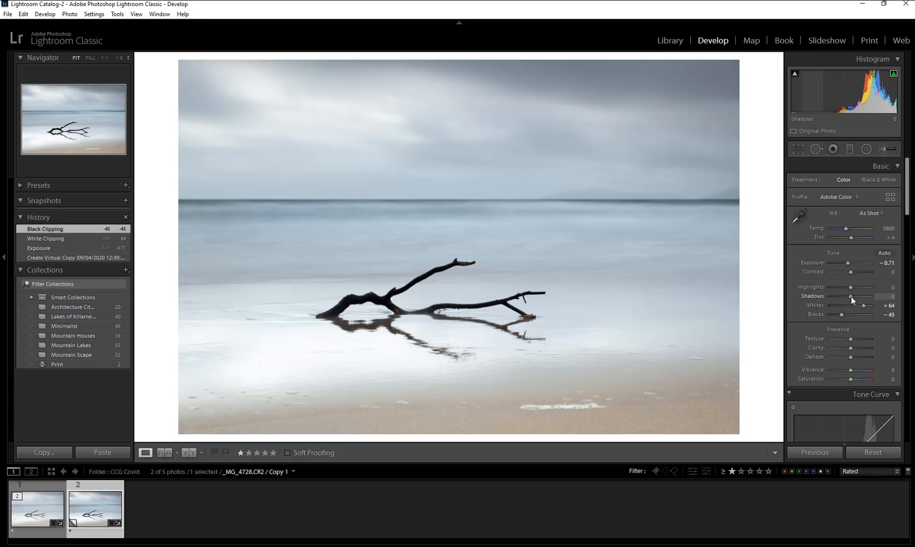
Try the Shadows at +83, +5 and +100 while comparing the branch's bark detail at 1:1, and reset Shadows to 0
{"action": "mouse_move", "coordinate": [851, 296]}
{"action": "left_mouse_down"}
{"action": "mouse_move", "coordinate": [878, 295]}
{"action": "mouse_move", "coordinate": [855, 295]}
{"action": "mouse_move", "coordinate": [868, 296]}
{"action": "left_mouse_up"}
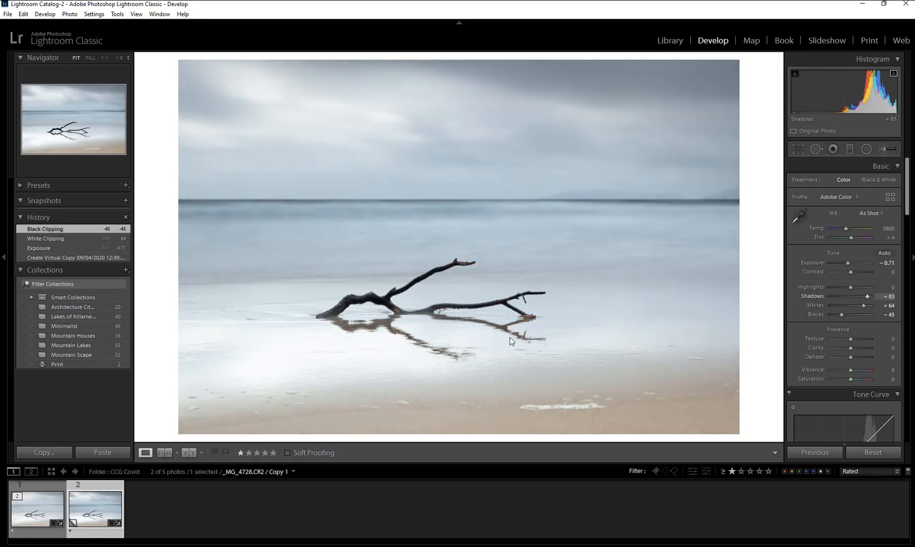
{"action": "left_click", "coordinate": [384, 331]}
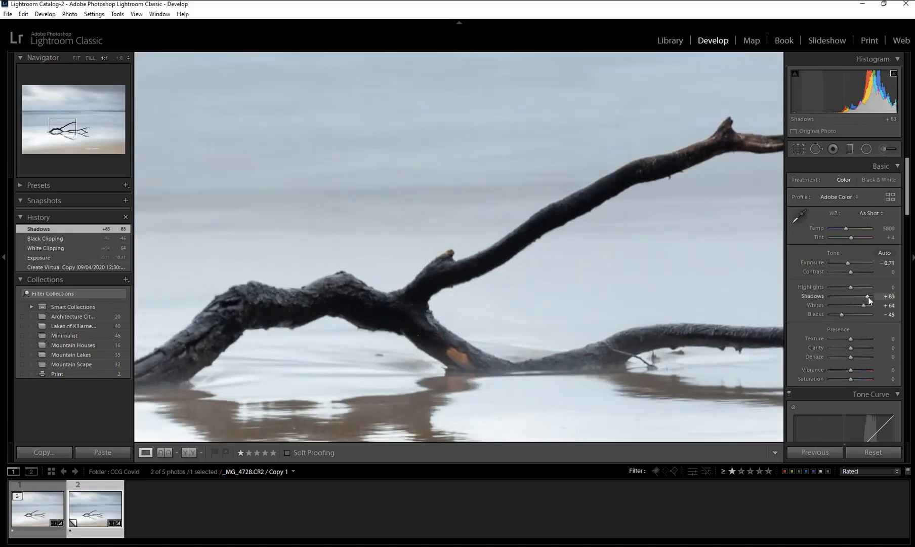
{"action": "left_click_drag", "start_coordinate": [868, 296], "coordinate": [870, 297]}
{"action": "left_click_drag", "start_coordinate": [870, 296], "coordinate": [853, 296]}
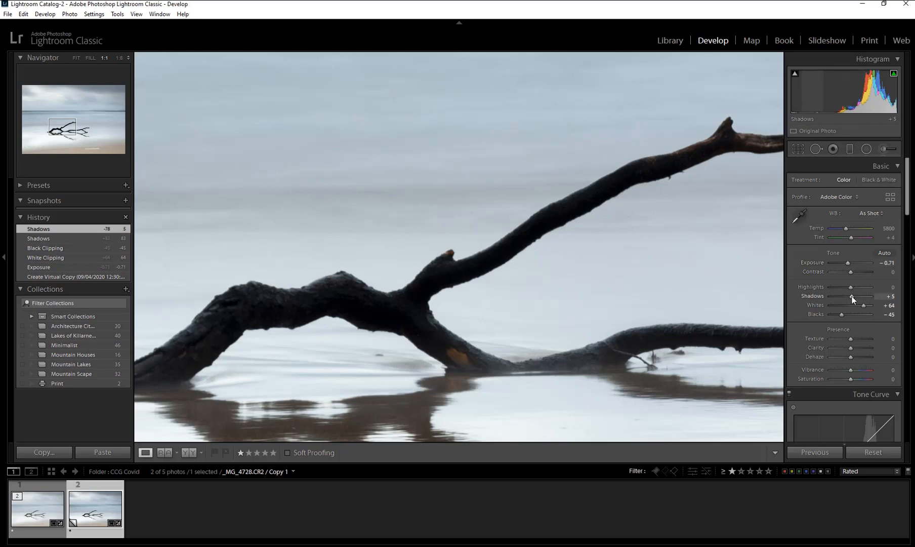
{"action": "mouse_move", "coordinate": [852, 297]}
{"action": "left_mouse_down"}
{"action": "mouse_move", "coordinate": [872, 298]}
{"action": "mouse_move", "coordinate": [852, 297]}
{"action": "left_mouse_up"}
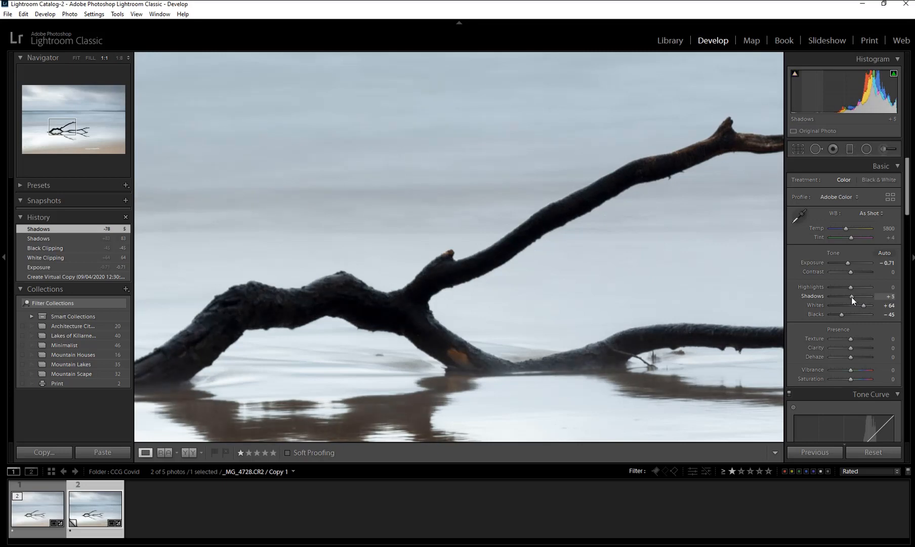
{"action": "double_click", "coordinate": [806, 296]}
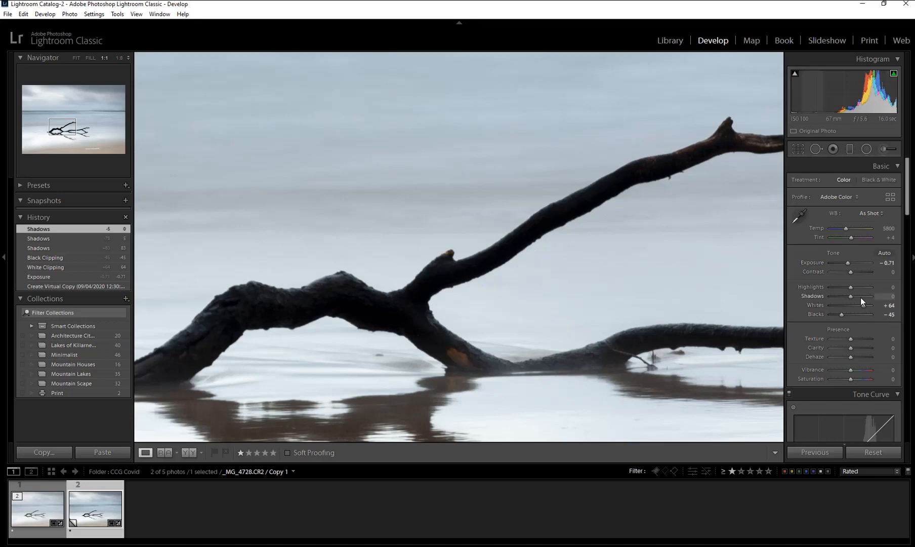
{"action": "left_click_drag", "start_coordinate": [851, 296], "coordinate": [875, 297]}
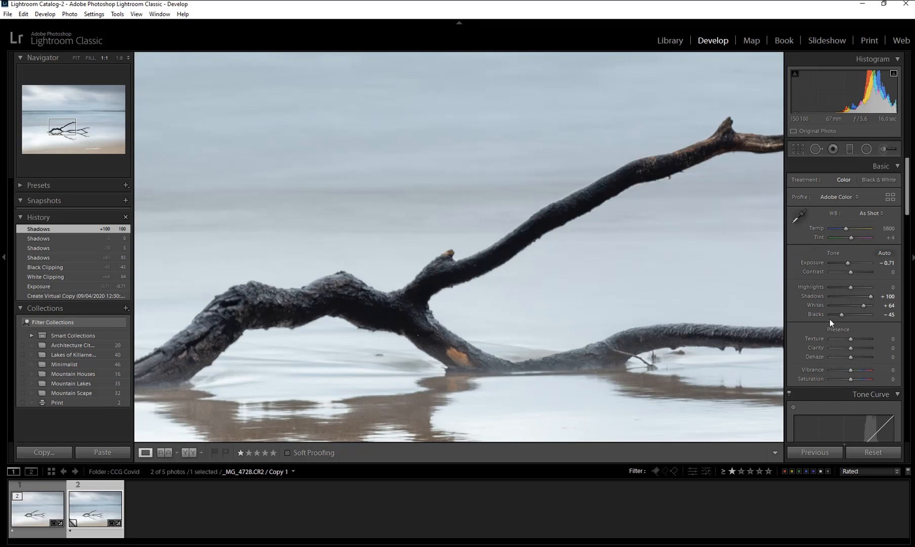
{"action": "double_click", "coordinate": [809, 295]}
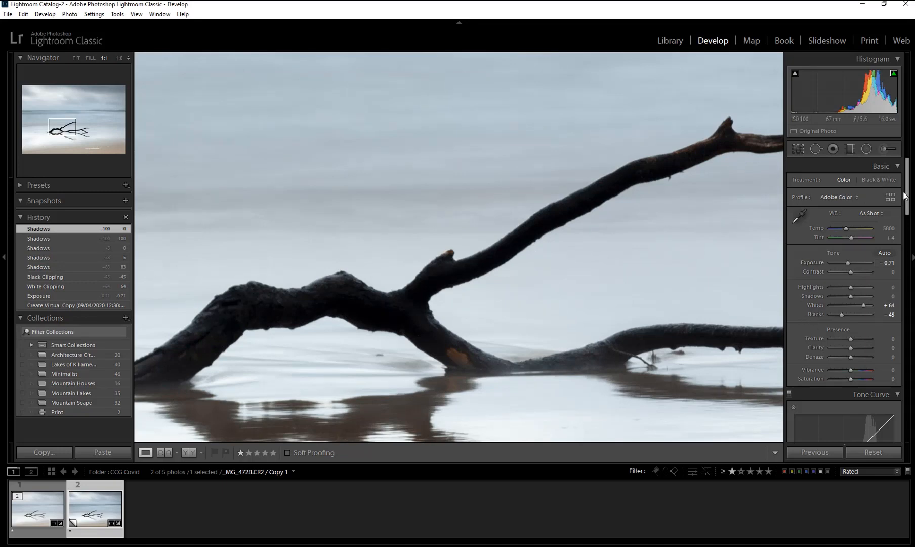
Shape the tone curve by setting its Shadows region to -59 and its Highlights region to +9
{"action": "left_click_drag", "start_coordinate": [907, 197], "coordinate": [907, 214]}
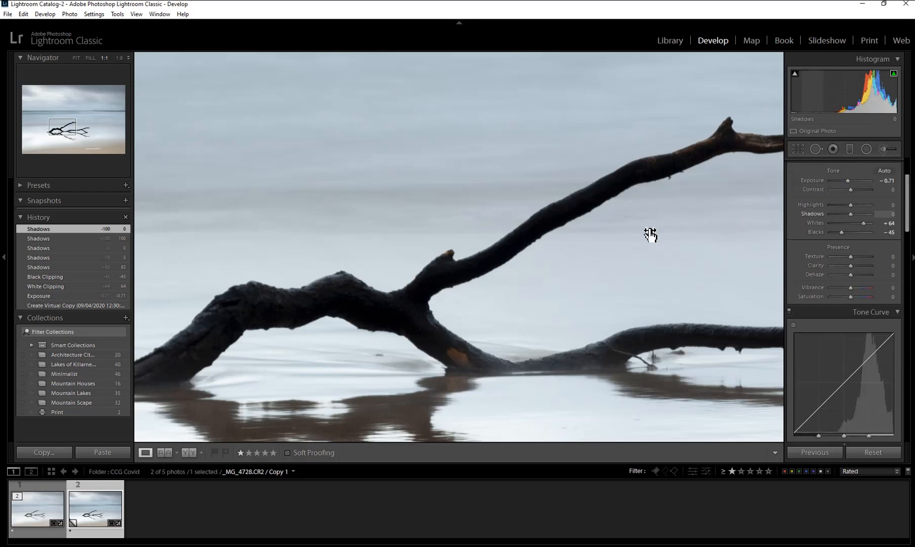
{"action": "left_click", "coordinate": [634, 231]}
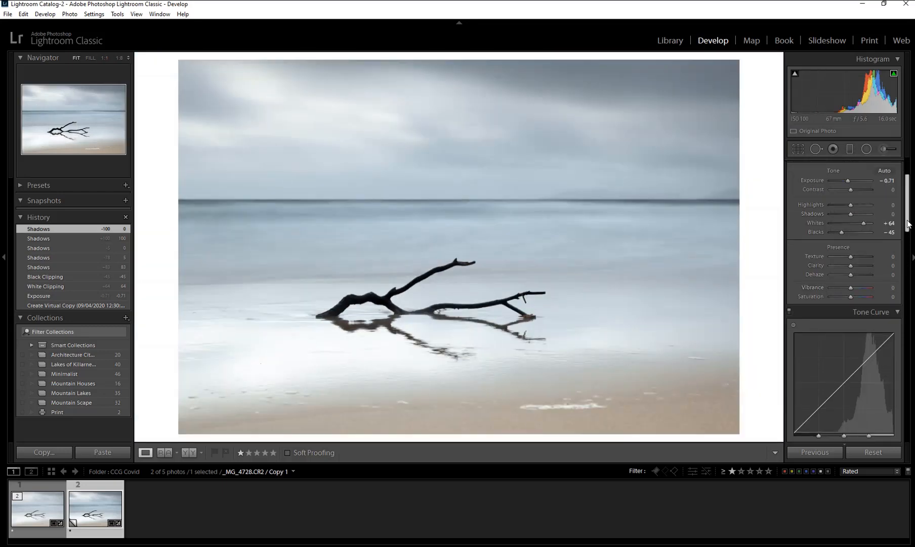
{"action": "left_click_drag", "start_coordinate": [908, 224], "coordinate": [904, 250]}
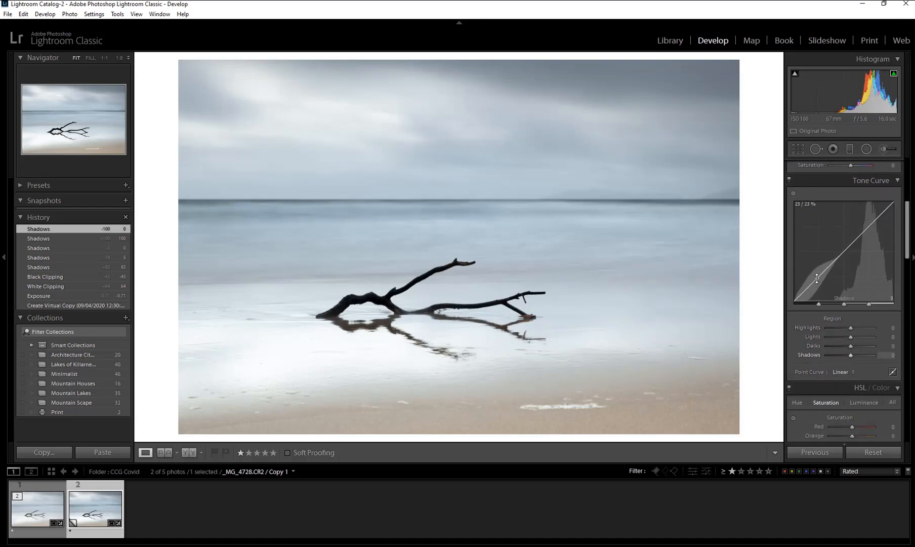
{"action": "left_click_drag", "start_coordinate": [817, 278], "coordinate": [817, 284]}
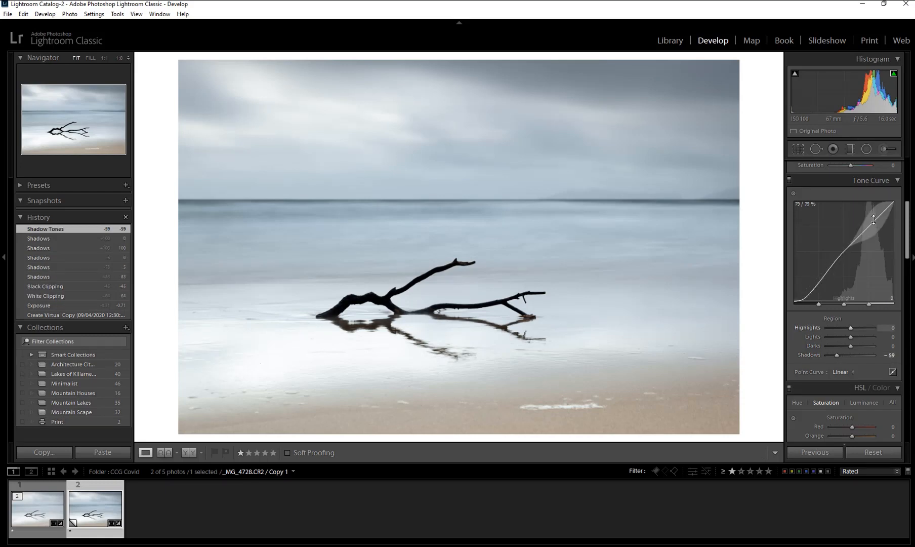
{"action": "left_click_drag", "start_coordinate": [873, 223], "coordinate": [873, 220]}
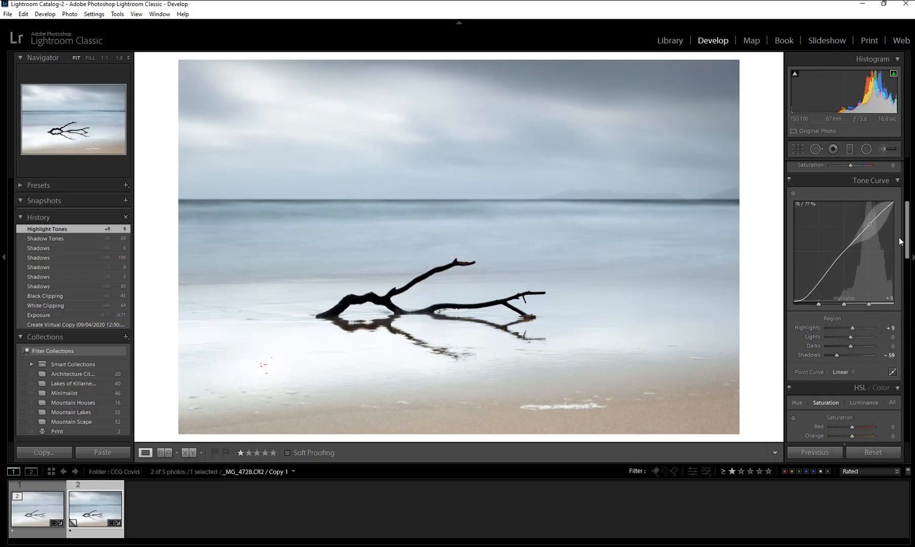
Set the basic tone Highlights to -76 to recover the clipped patch in the bright water
{"action": "scroll", "coordinate": [907, 244], "scroll_direction": "up", "scroll_amount": 5}
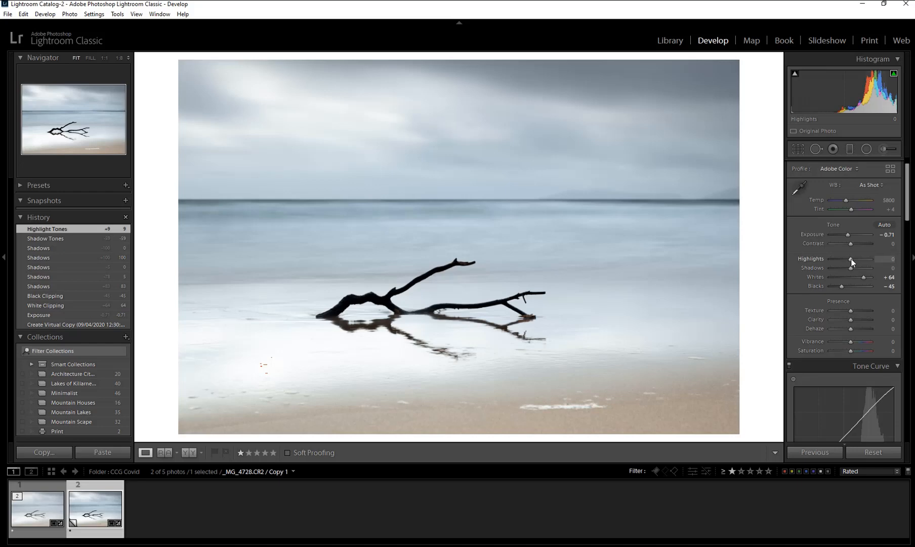
{"action": "left_click_drag", "start_coordinate": [851, 259], "coordinate": [848, 259]}
{"action": "mouse_move", "coordinate": [839, 260]}
{"action": "left_mouse_down"}
{"action": "mouse_move", "coordinate": [849, 259]}
{"action": "mouse_move", "coordinate": [835, 257]}
{"action": "left_mouse_up"}
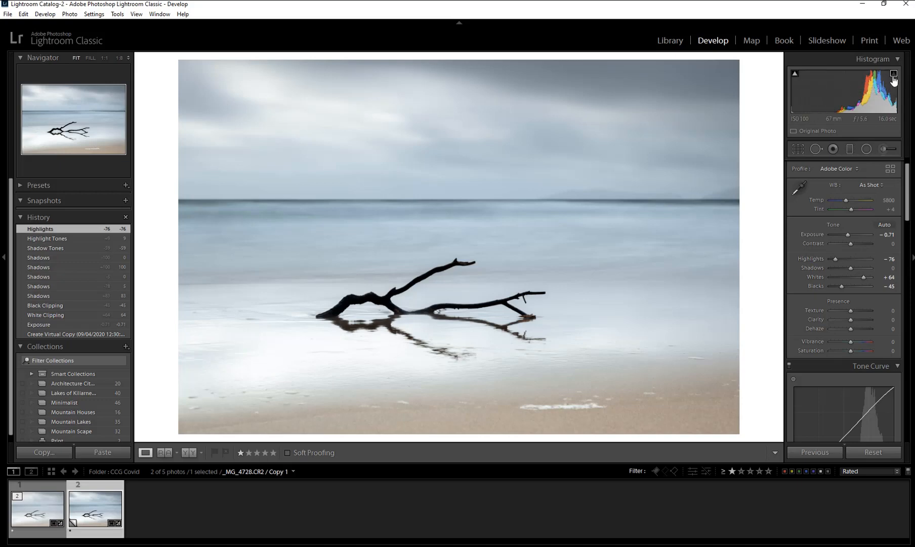
{"action": "left_click", "coordinate": [794, 75]}
In the HSL adjustments, set the yellow saturation to +60 and the blue saturation to -31
{"action": "left_click_drag", "start_coordinate": [908, 214], "coordinate": [914, 303]}
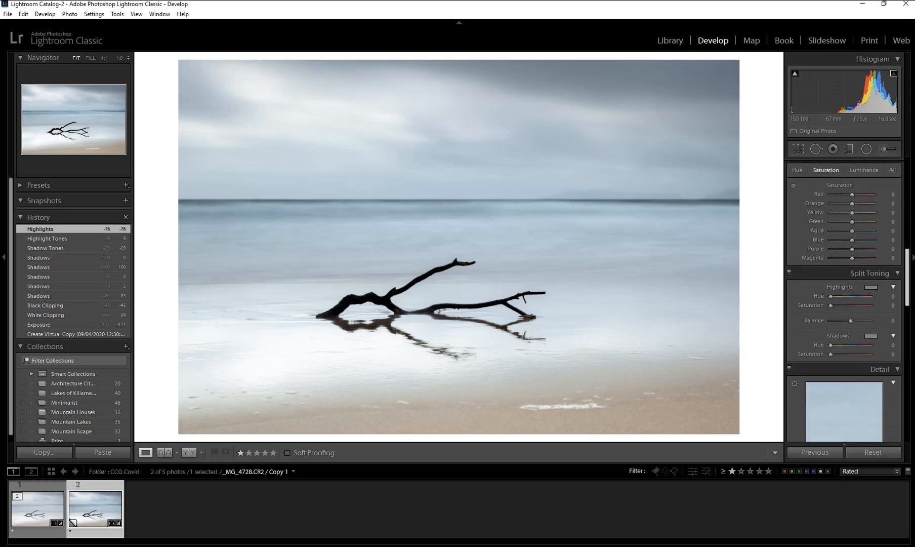
{"action": "scroll", "coordinate": [867, 337], "scroll_direction": "up", "scroll_amount": 5}
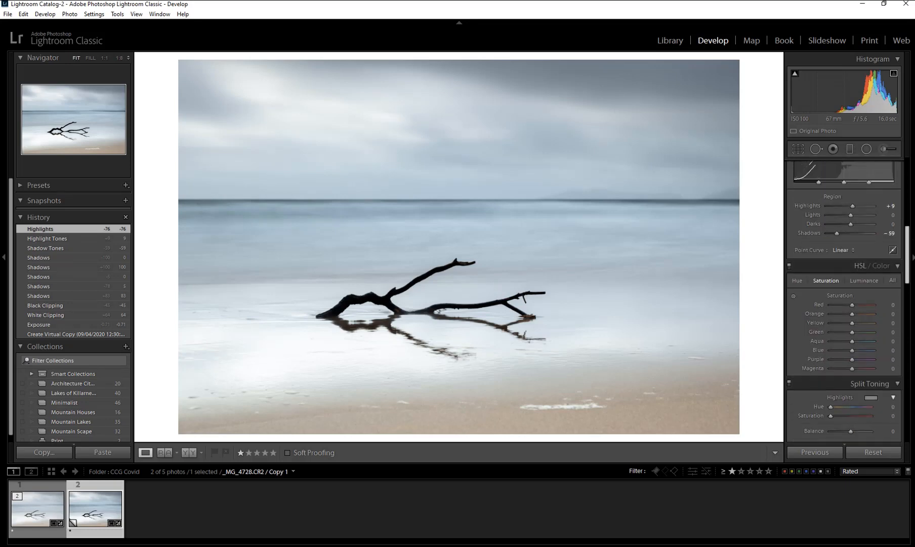
{"action": "scroll", "coordinate": [867, 337], "scroll_direction": "down", "scroll_amount": 3}
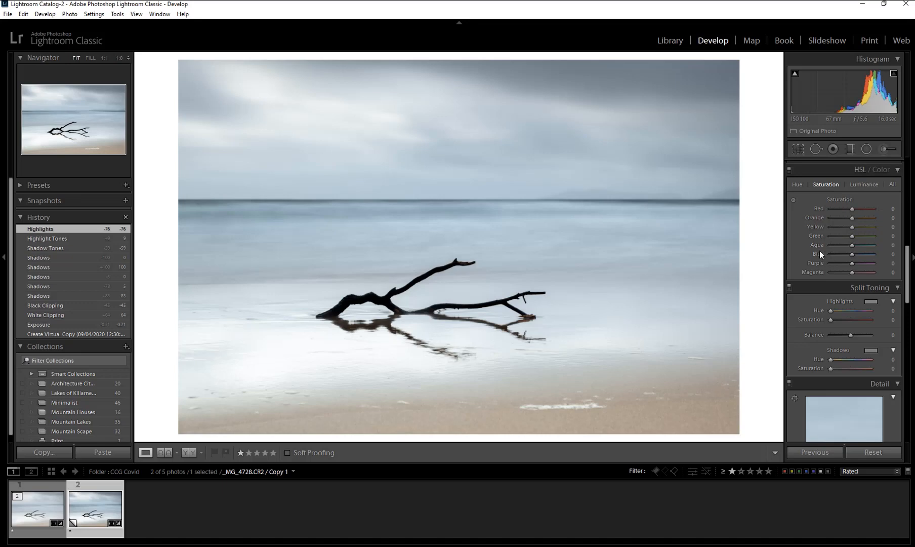
{"action": "left_click", "coordinate": [794, 200]}
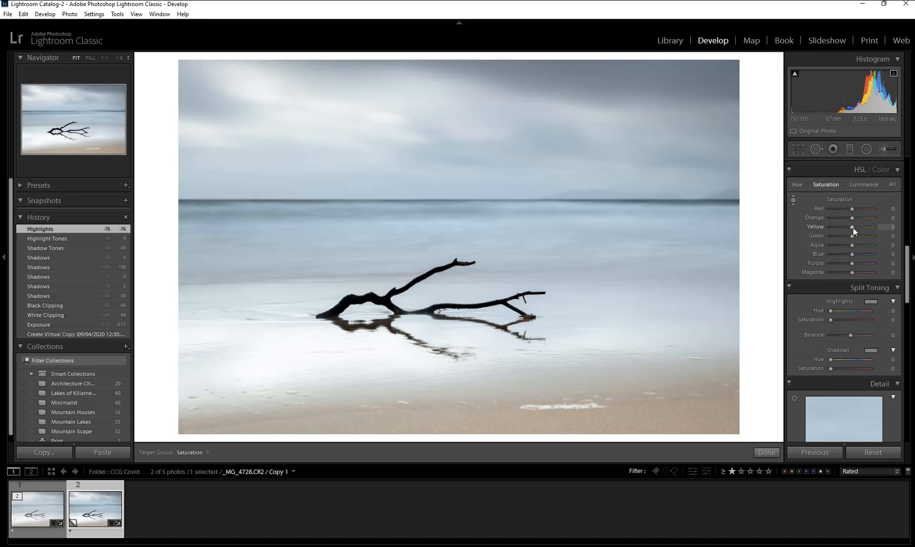
{"action": "left_click_drag", "start_coordinate": [853, 227], "coordinate": [866, 228]}
{"action": "left_click_drag", "start_coordinate": [866, 228], "coordinate": [866, 227]}
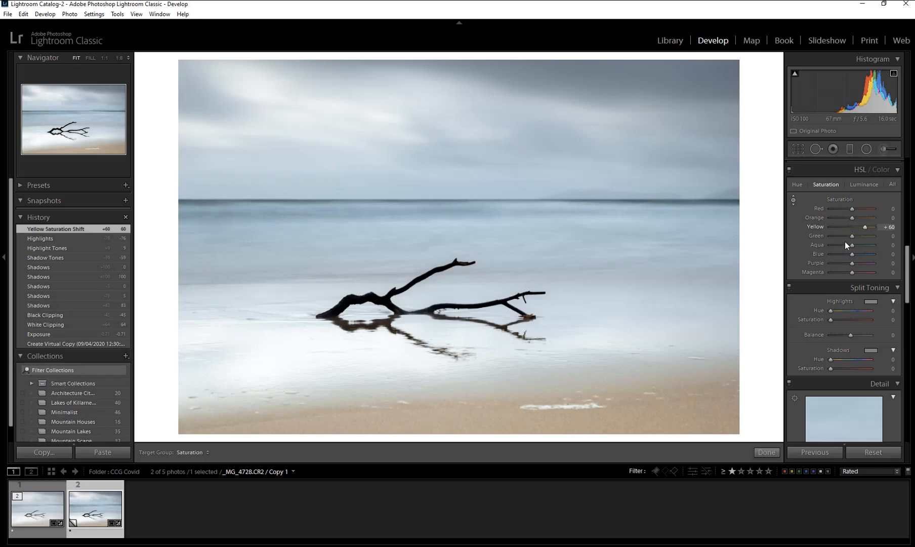
{"action": "left_click", "coordinate": [794, 200]}
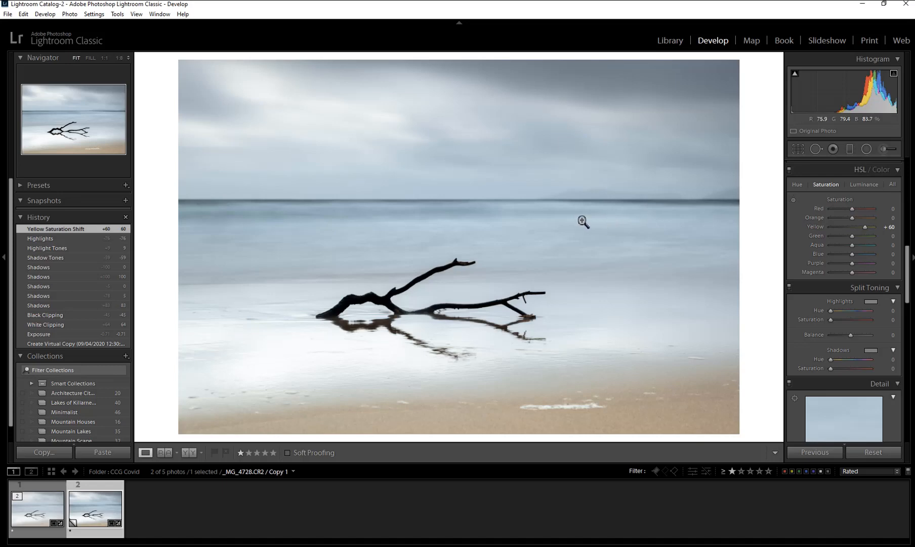
{"action": "left_click", "coordinate": [794, 200]}
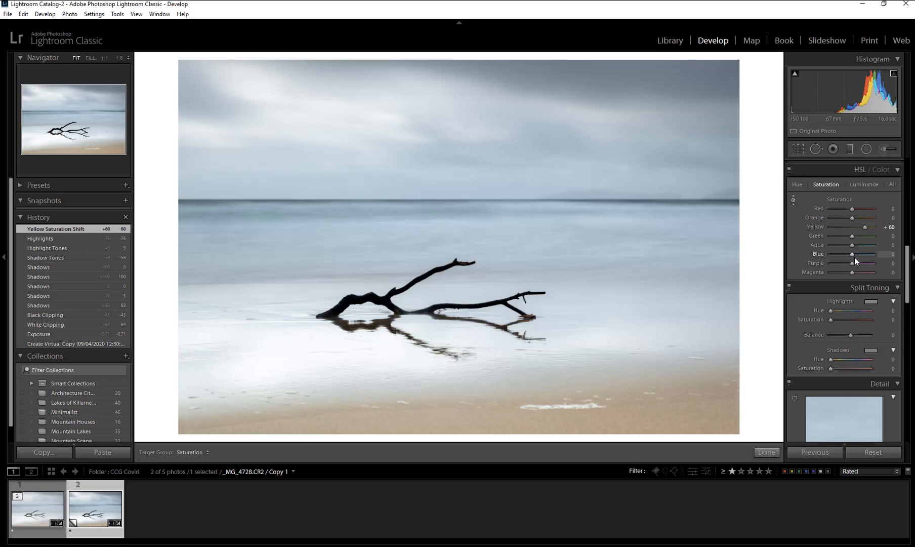
{"action": "left_click_drag", "start_coordinate": [851, 254], "coordinate": [842, 254]}
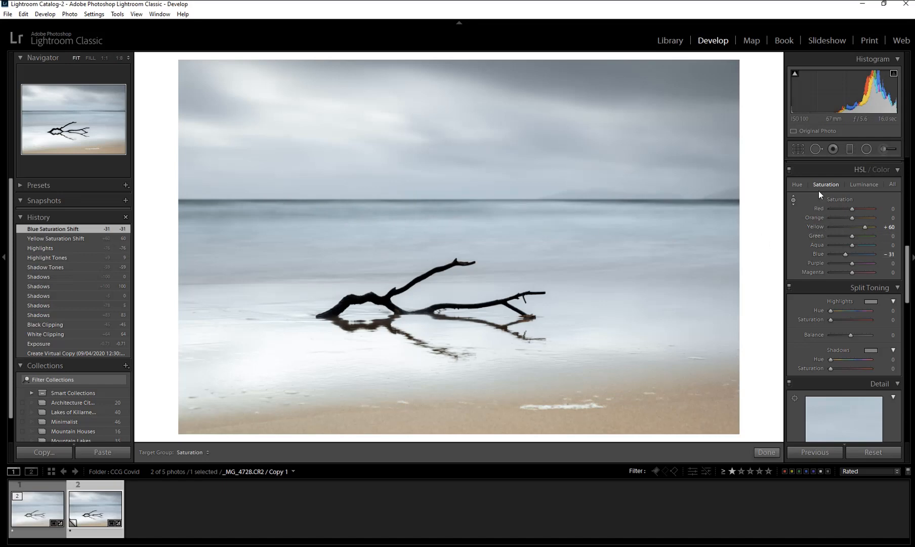
In the HSL adjustments, set the yellow luminance to -27 and the blue luminance to +27
{"action": "left_click", "coordinate": [863, 185]}
{"action": "left_click_drag", "start_coordinate": [852, 229], "coordinate": [859, 255]}
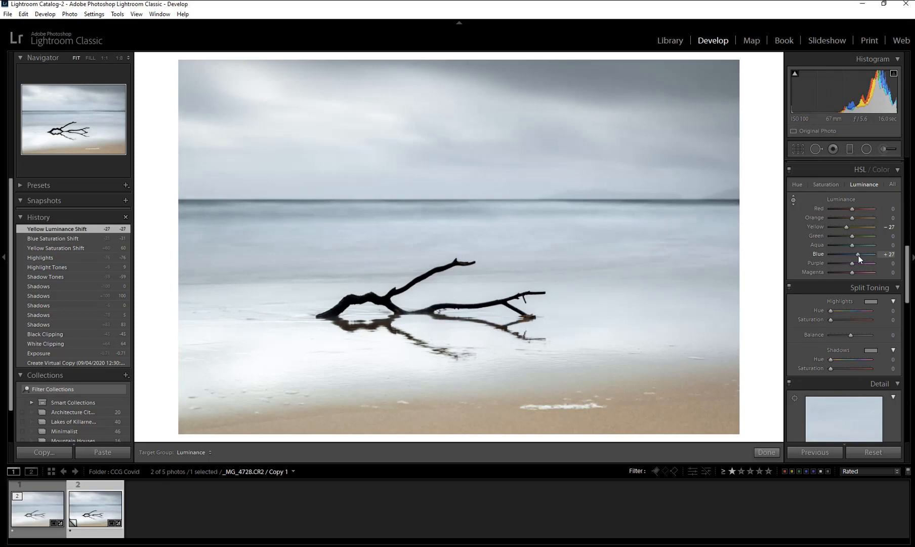
{"action": "left_click_drag", "start_coordinate": [859, 255], "coordinate": [859, 255]}
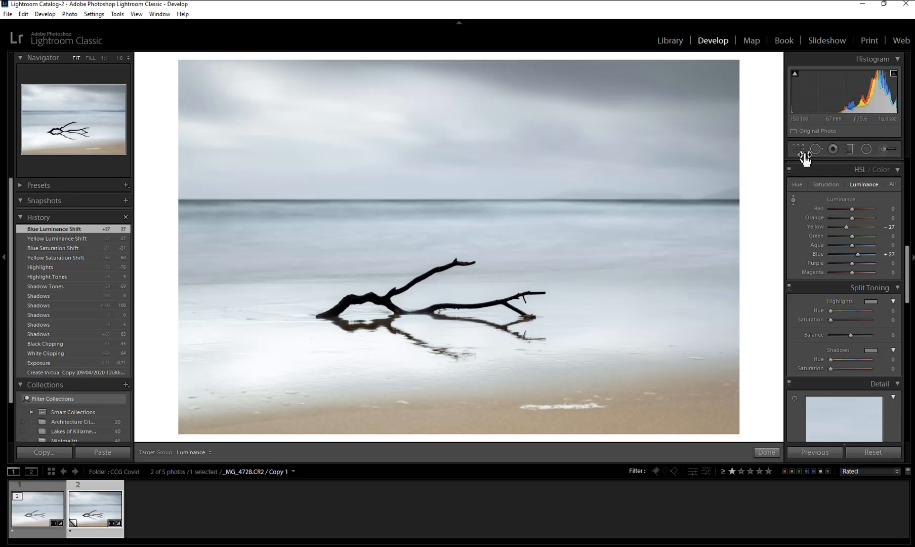
{"action": "left_click", "coordinate": [849, 150]}
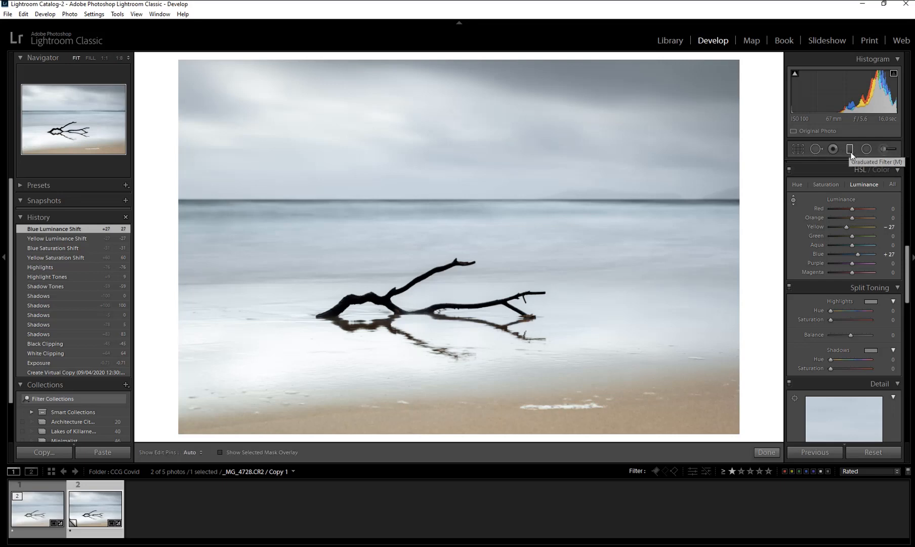
{"action": "left_click", "coordinate": [850, 149]}
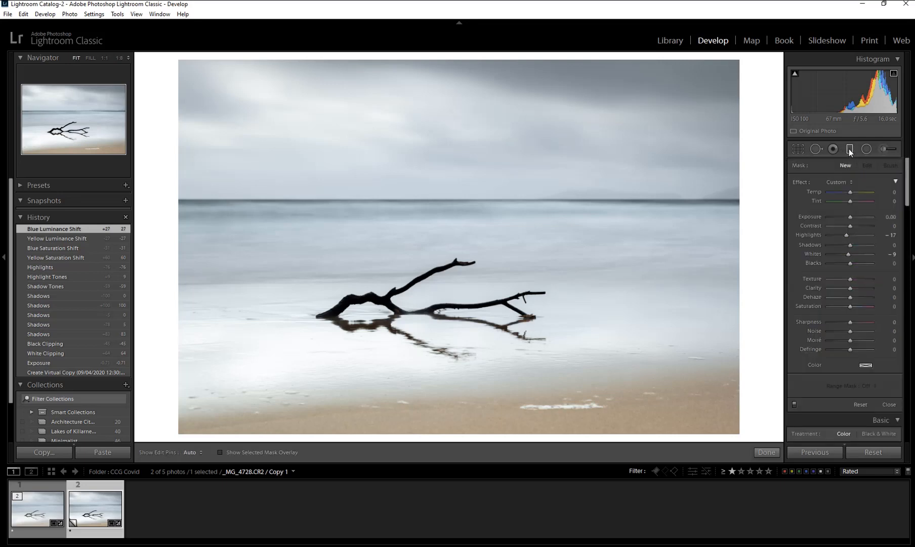
{"action": "left_click", "coordinate": [761, 453]}
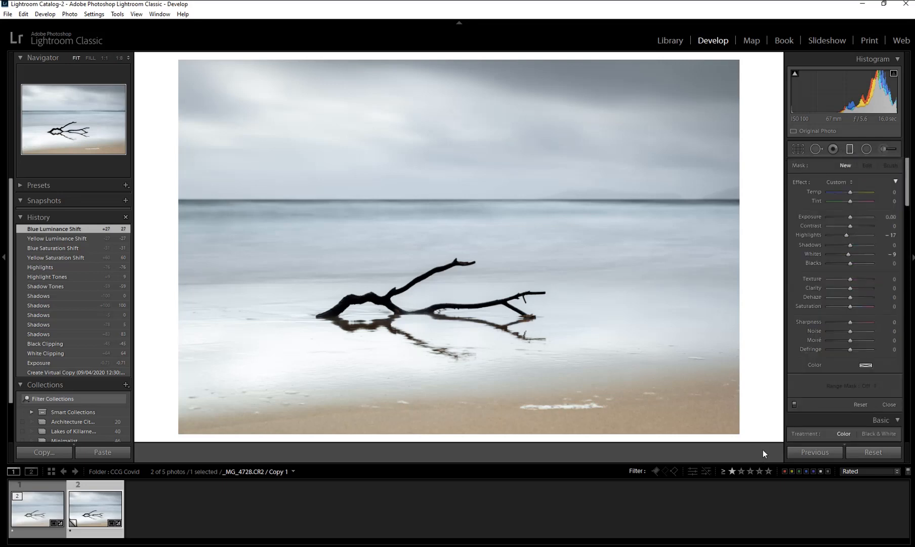
{"action": "left_click", "coordinate": [850, 149]}
{"action": "left_click_drag", "start_coordinate": [441, 62], "coordinate": [435, 342]}
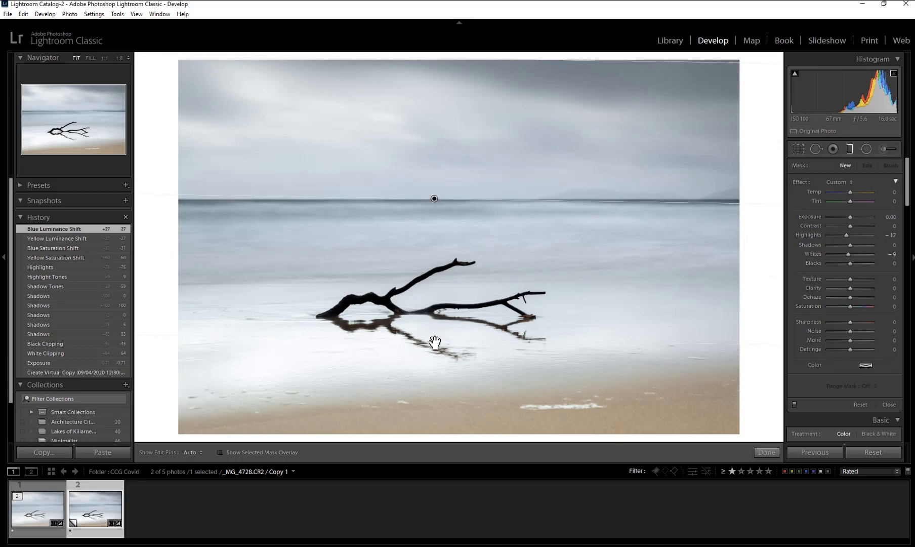
{"action": "left_click_drag", "start_coordinate": [435, 344], "coordinate": [437, 142]}
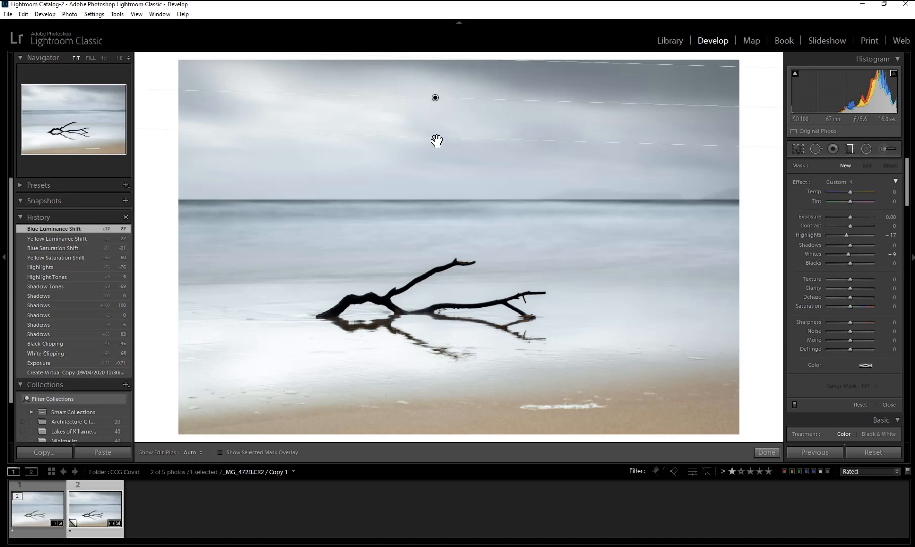
{"action": "left_click_drag", "start_coordinate": [437, 141], "coordinate": [416, 345]}
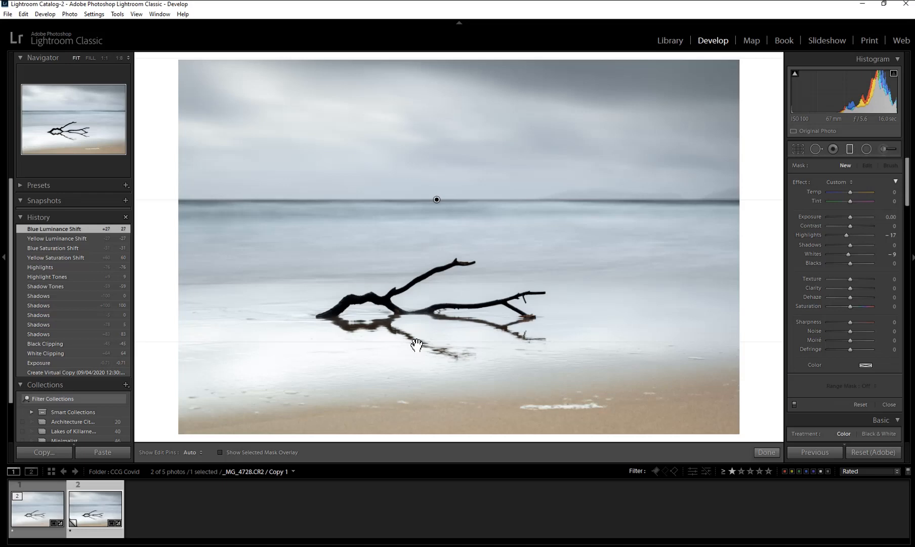
{"action": "left_click_drag", "start_coordinate": [417, 345], "coordinate": [415, 343]}
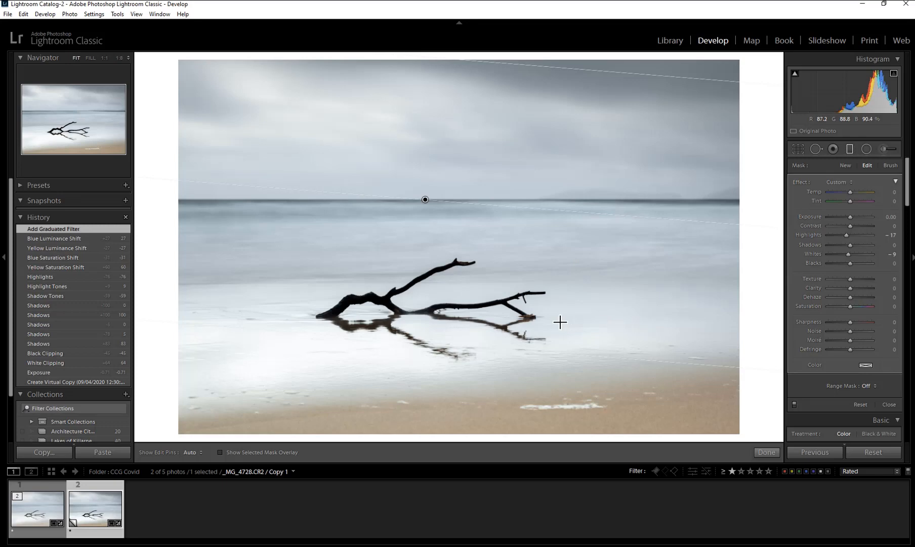
{"action": "key", "text": "ctrl+z"}
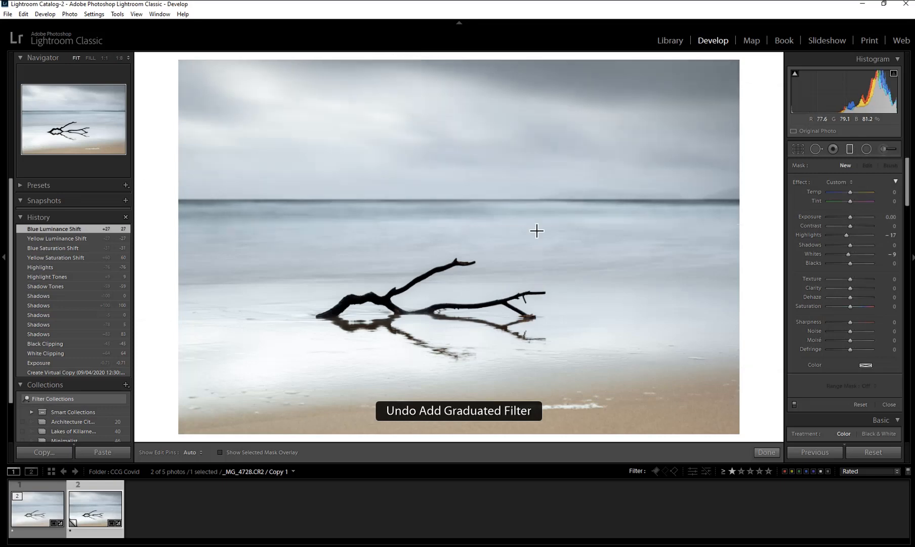
Add a level graduated filter from the top edge of the sky to below the driftwood, centred on the horizon, and reset its effect sliders
{"action": "left_click", "coordinate": [851, 152]}
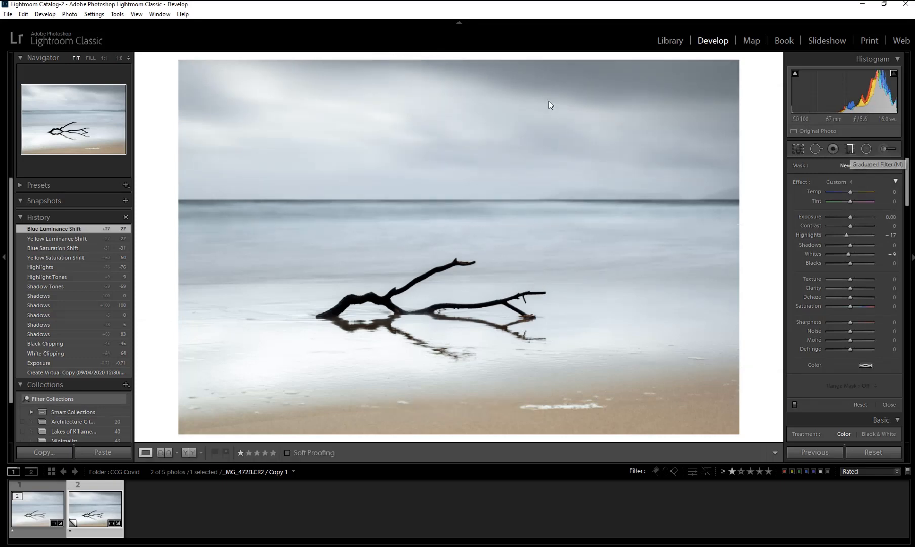
{"action": "left_click", "coordinate": [850, 152]}
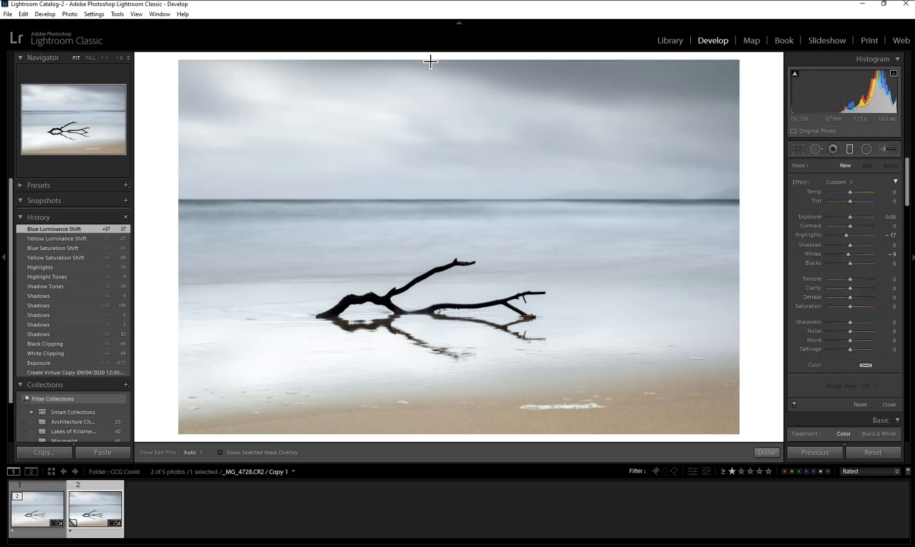
{"action": "left_click_drag", "start_coordinate": [429, 56], "coordinate": [413, 344]}
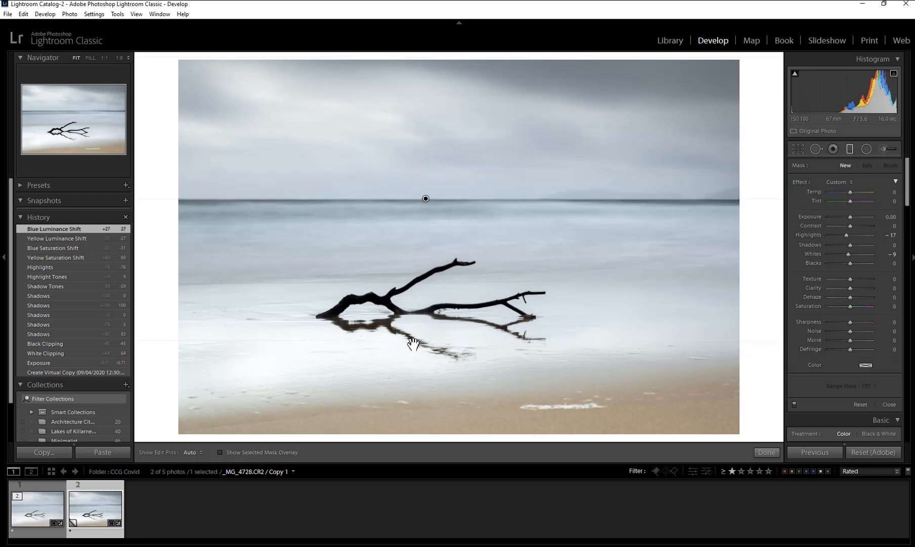
{"action": "left_click_drag", "start_coordinate": [413, 344], "coordinate": [414, 344]}
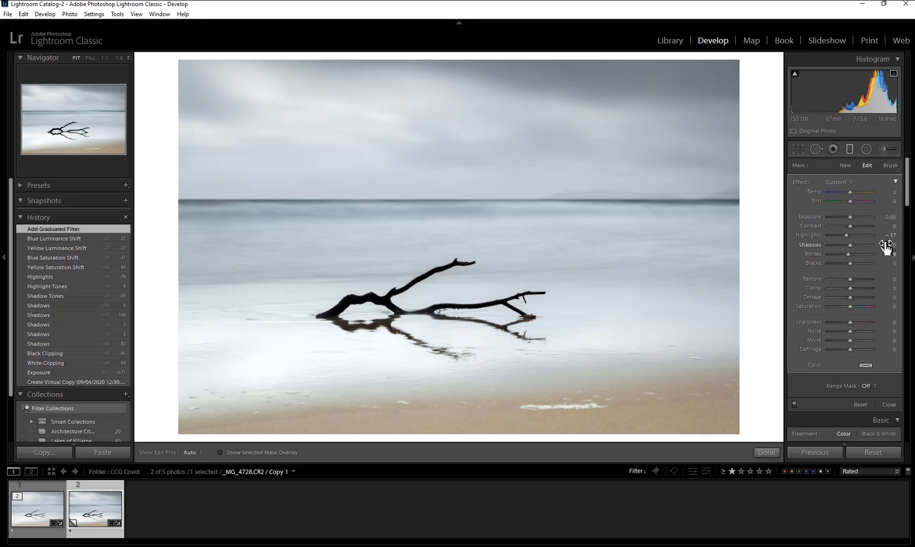
{"action": "double_click", "coordinate": [797, 181]}
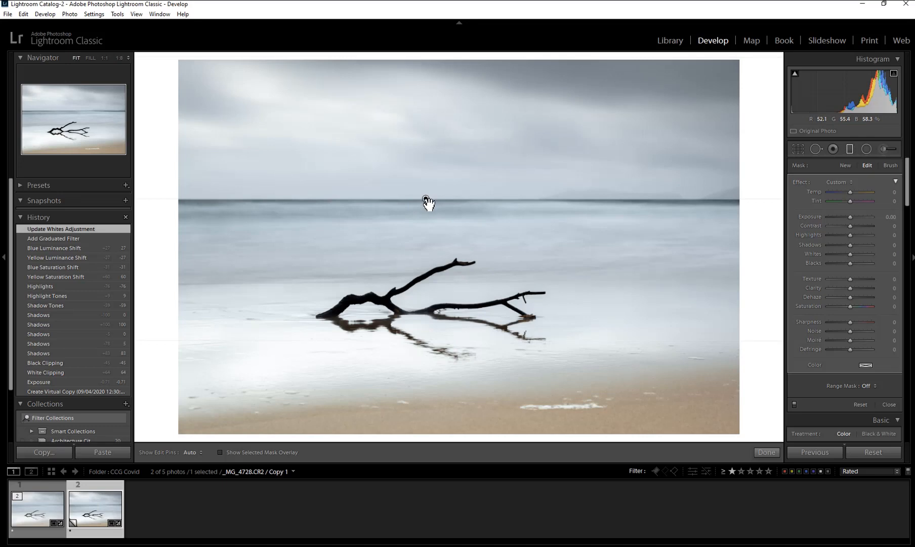
Examine which part of the seascape the graduated filter covers by toggling its mask overlay
{"action": "mouse_move", "coordinate": [428, 202]}
{"action": "key", "text": "o"}
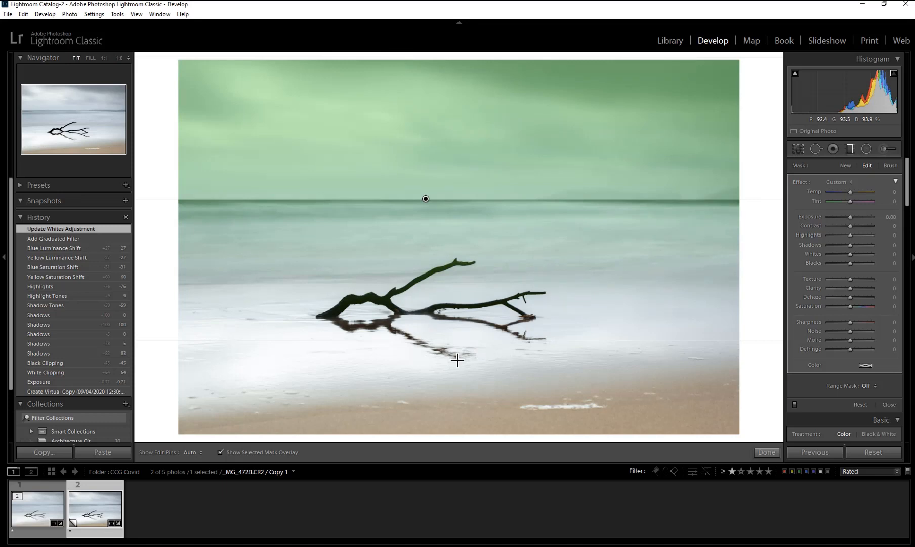
{"action": "key", "text": "o"}
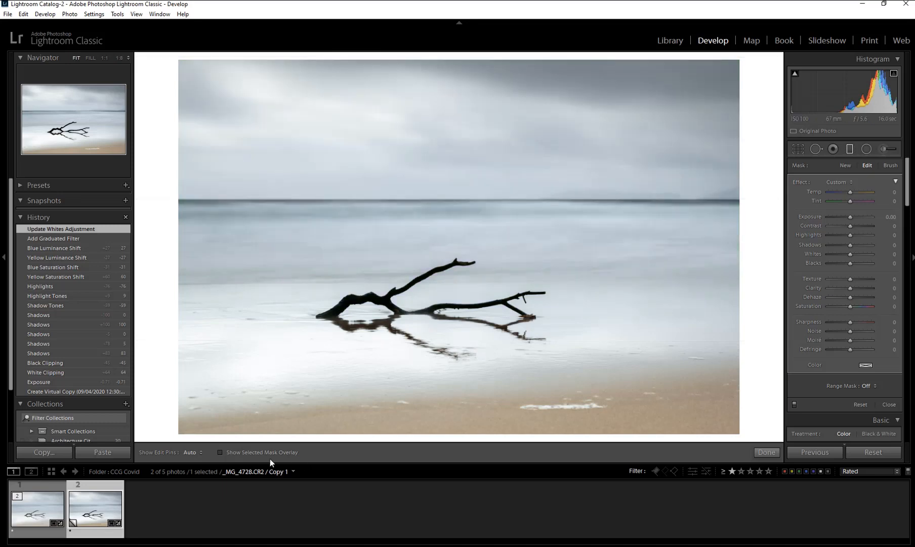
{"action": "left_click", "coordinate": [220, 452]}
{"action": "left_click", "coordinate": [220, 453]}
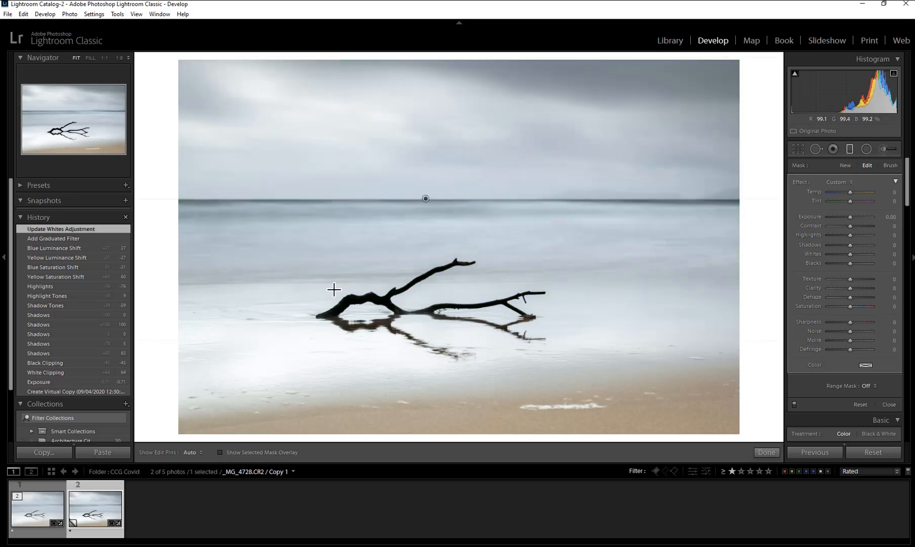
{"action": "key", "text": "o"}
Set the graduated filter's Highlights to -100 and Exposure to -0.17, and check its mask overlay
{"action": "left_click_drag", "start_coordinate": [849, 236], "coordinate": [818, 237]}
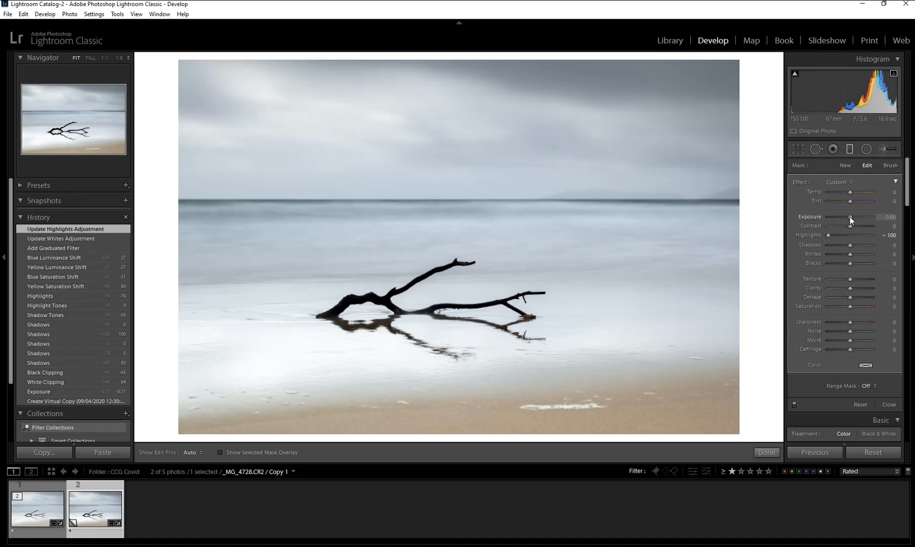
{"action": "left_click_drag", "start_coordinate": [850, 217], "coordinate": [849, 216]}
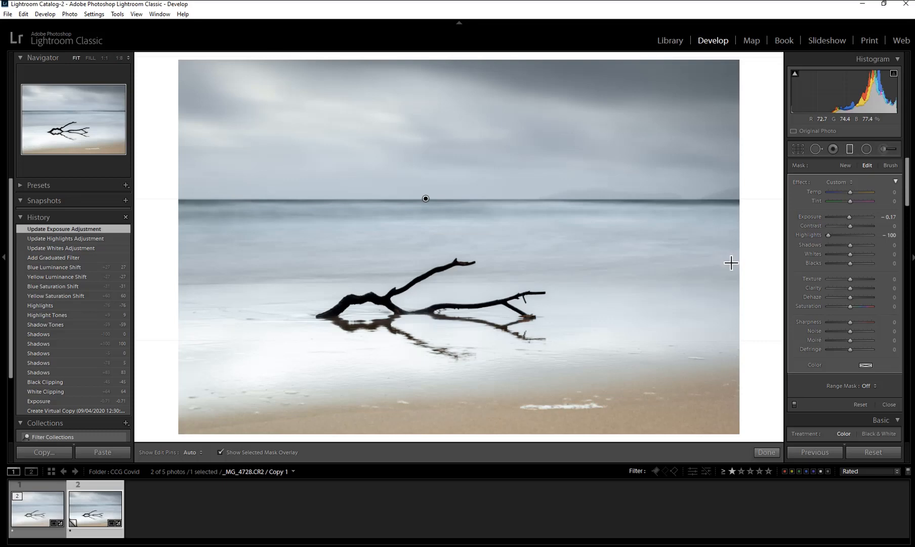
{"action": "key", "text": "shift+o"}
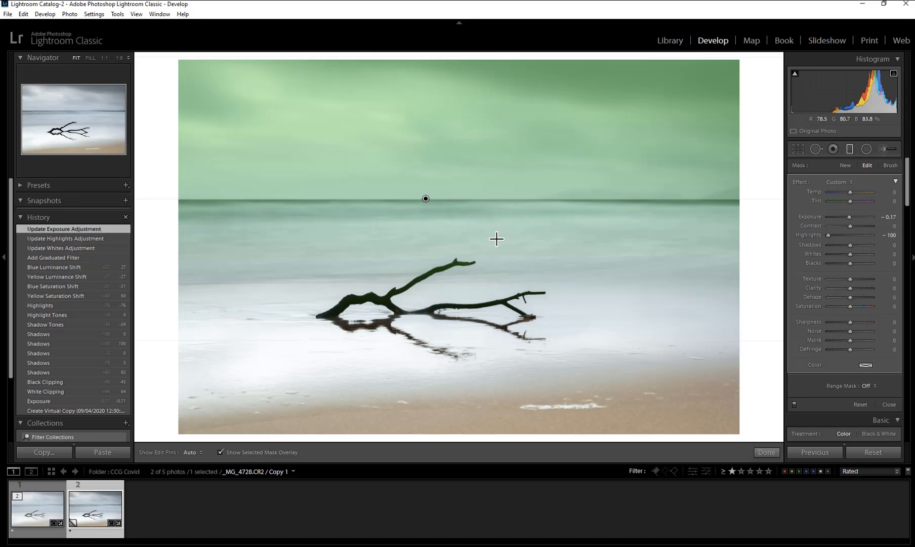
{"action": "key", "text": "o"}
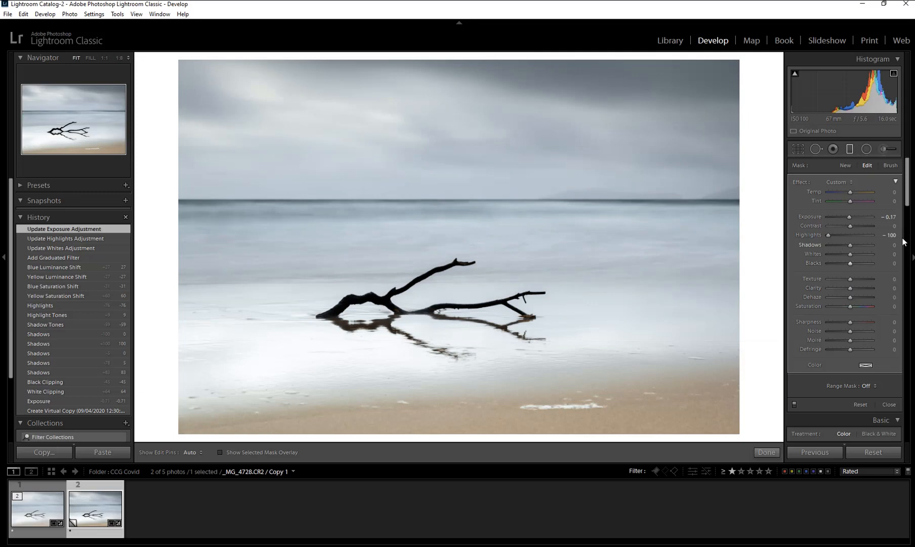
{"action": "mouse_move", "coordinate": [909, 204]}
{"action": "left_mouse_down"}
{"action": "mouse_move", "coordinate": [909, 219]}
{"action": "mouse_move", "coordinate": [909, 202]}
{"action": "left_mouse_up"}
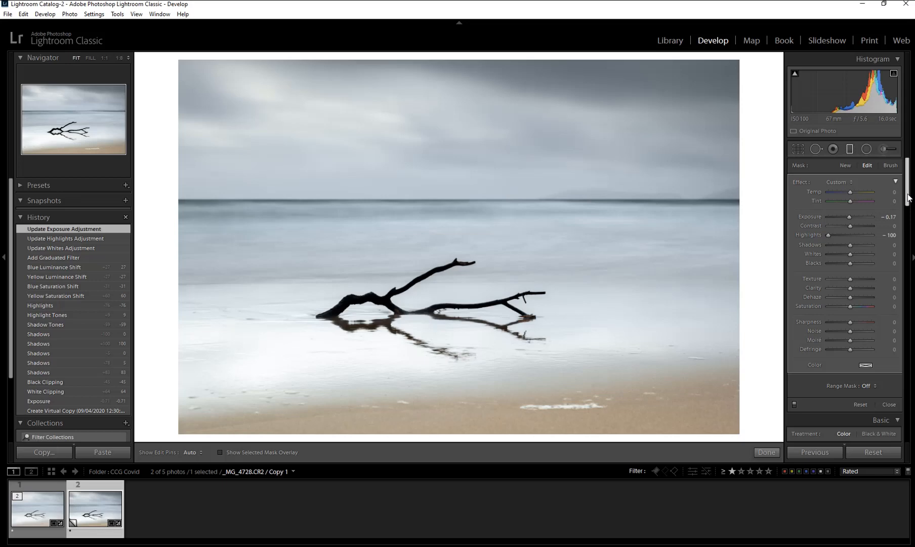
Add an elliptical radial filter centred on the driftwood, reaching from the horizon to the edge of the sand
{"action": "left_click", "coordinate": [867, 150]}
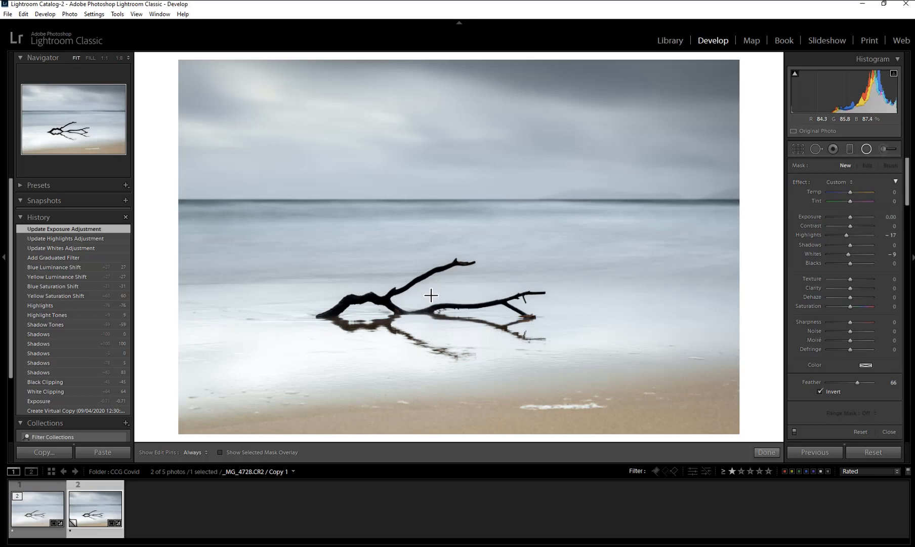
{"action": "left_click_drag", "start_coordinate": [431, 295], "coordinate": [610, 385]}
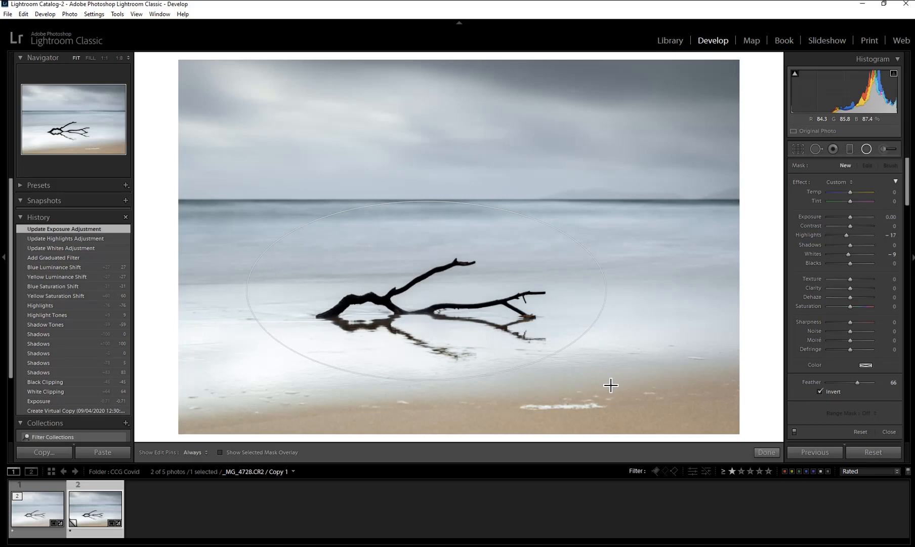
{"action": "left_click_drag", "start_coordinate": [611, 385], "coordinate": [612, 384]}
{"action": "left_click_drag", "start_coordinate": [612, 385], "coordinate": [612, 384]}
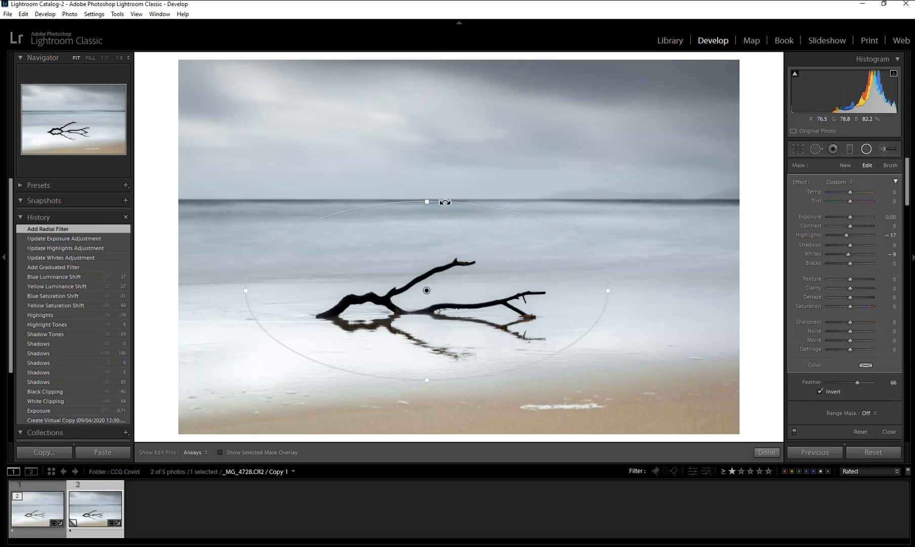
Tighten the radial filter's ellipse around the driftwood and its reflection by lowering its upper edge and narrowing both sides
{"action": "mouse_move", "coordinate": [427, 200]}
{"action": "left_mouse_down"}
{"action": "mouse_move", "coordinate": [422, 221]}
{"action": "mouse_move", "coordinate": [425, 211]}
{"action": "left_mouse_up"}
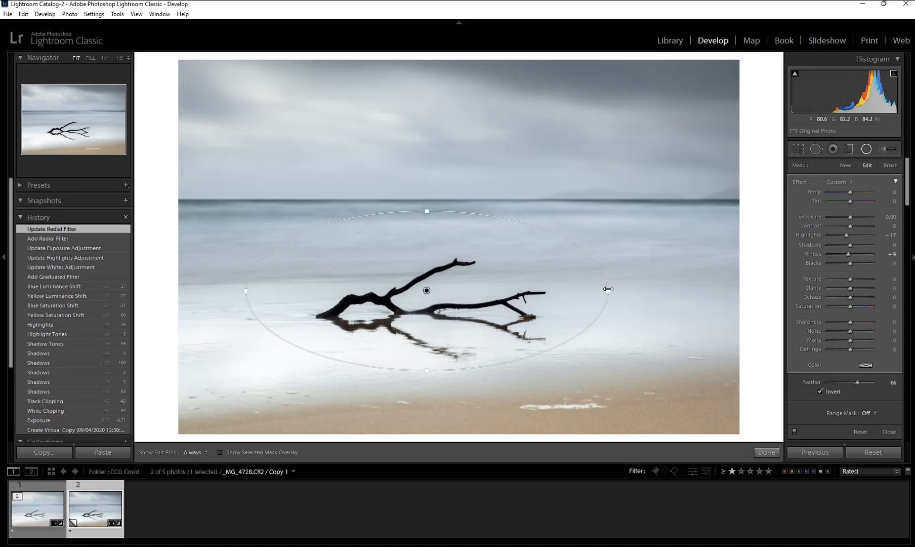
{"action": "mouse_move", "coordinate": [609, 292]}
{"action": "left_mouse_down"}
{"action": "mouse_move", "coordinate": [578, 288]}
{"action": "mouse_move", "coordinate": [605, 289]}
{"action": "left_mouse_up"}
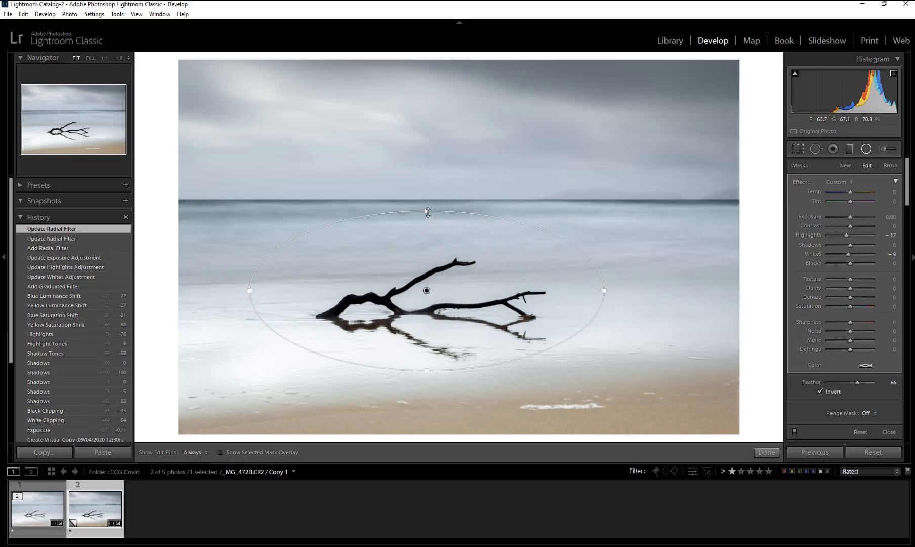
{"action": "key", "text": "alt"}
{"action": "left_click_drag", "start_coordinate": [427, 210], "coordinate": [423, 243]}
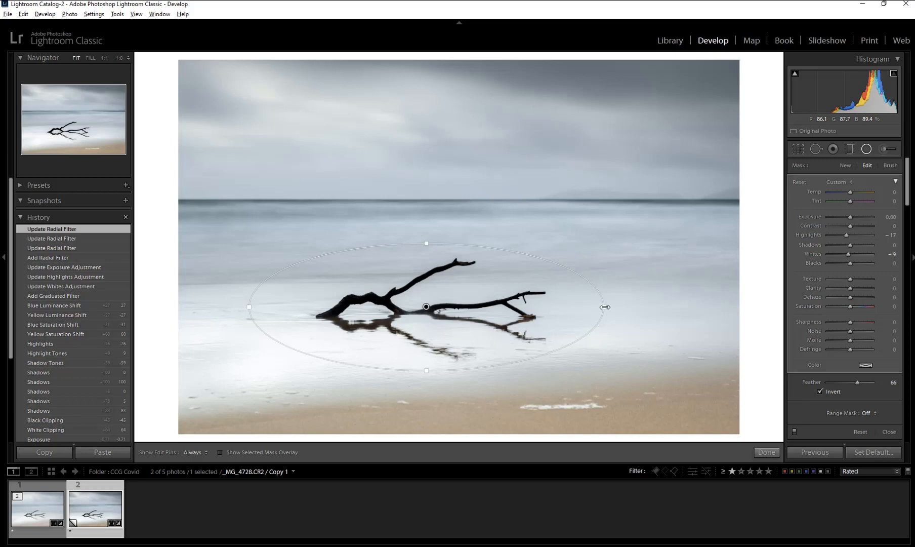
{"action": "left_click_drag", "start_coordinate": [604, 306], "coordinate": [588, 306]}
{"action": "left_click_drag", "start_coordinate": [249, 308], "coordinate": [269, 306]}
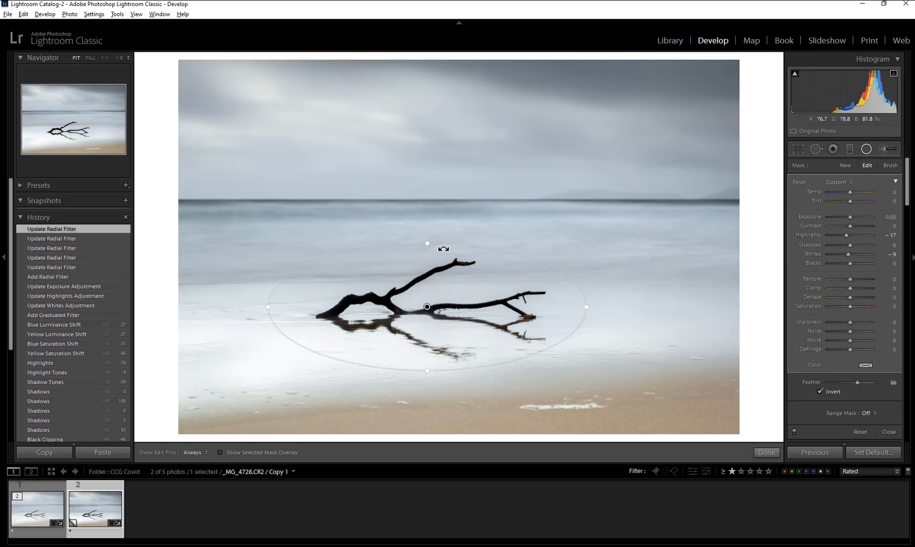
{"action": "left_click_drag", "start_coordinate": [427, 244], "coordinate": [428, 245]}
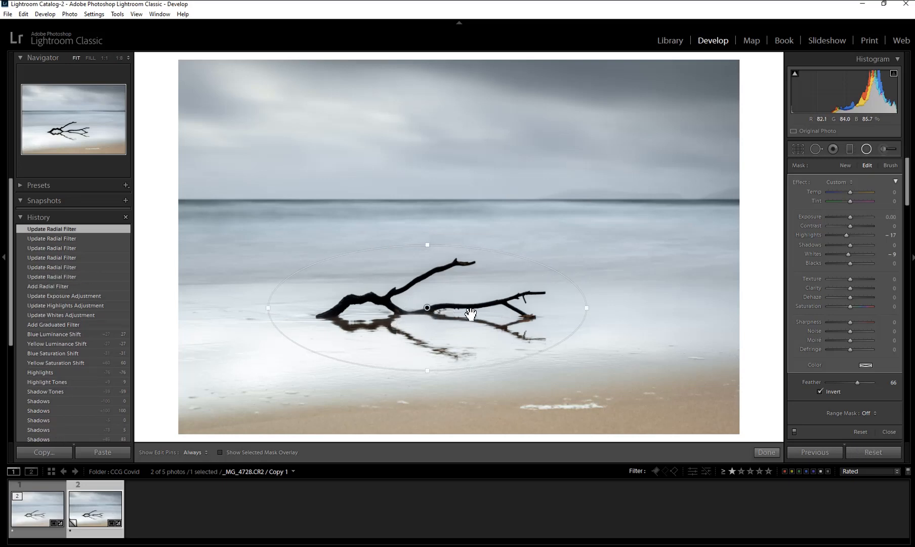
Add a Luminance range mask to the radial filter and sample the dark driftwood as its tonal range
{"action": "left_click", "coordinate": [874, 413]}
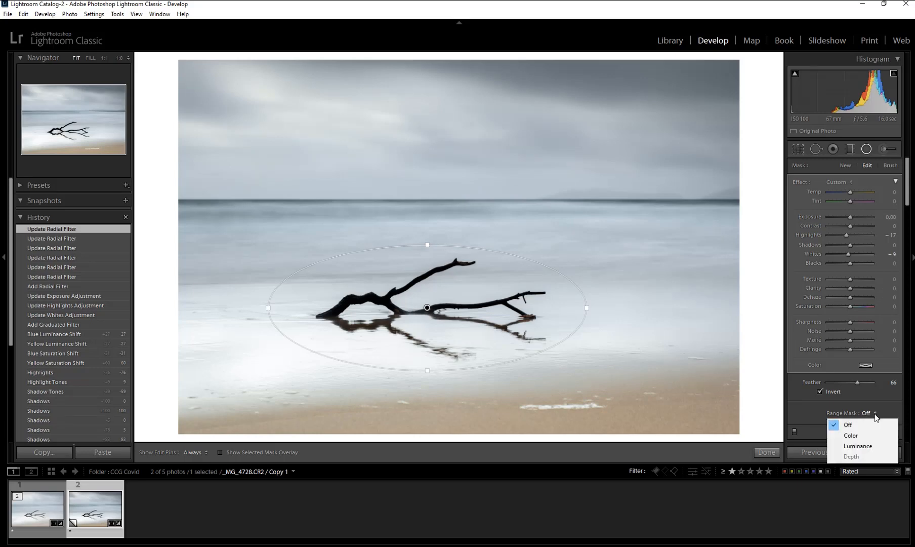
{"action": "left_click", "coordinate": [856, 445]}
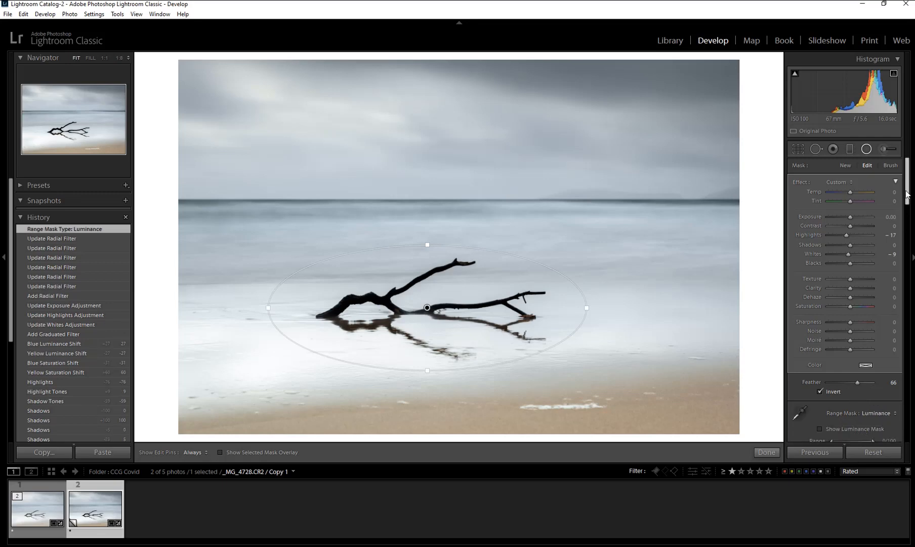
{"action": "left_click_drag", "start_coordinate": [907, 195], "coordinate": [907, 226]}
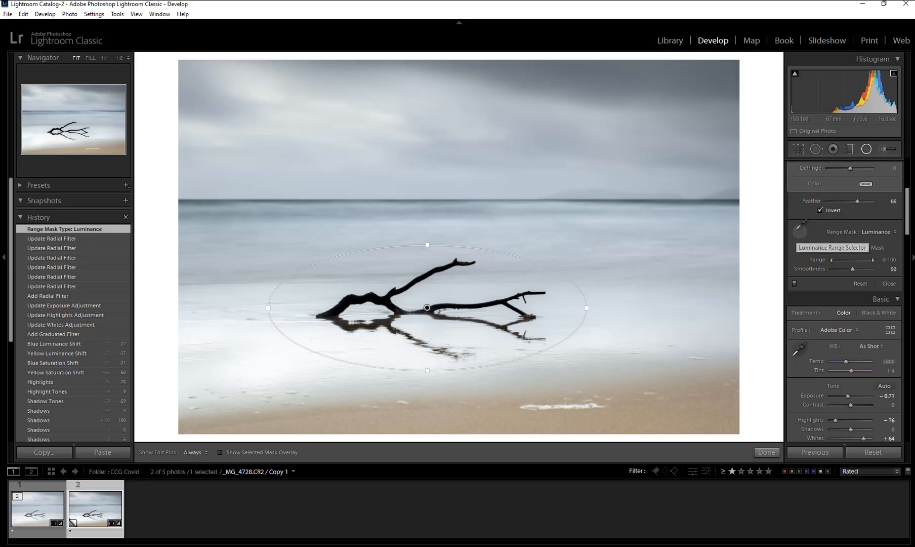
{"action": "left_click", "coordinate": [798, 233]}
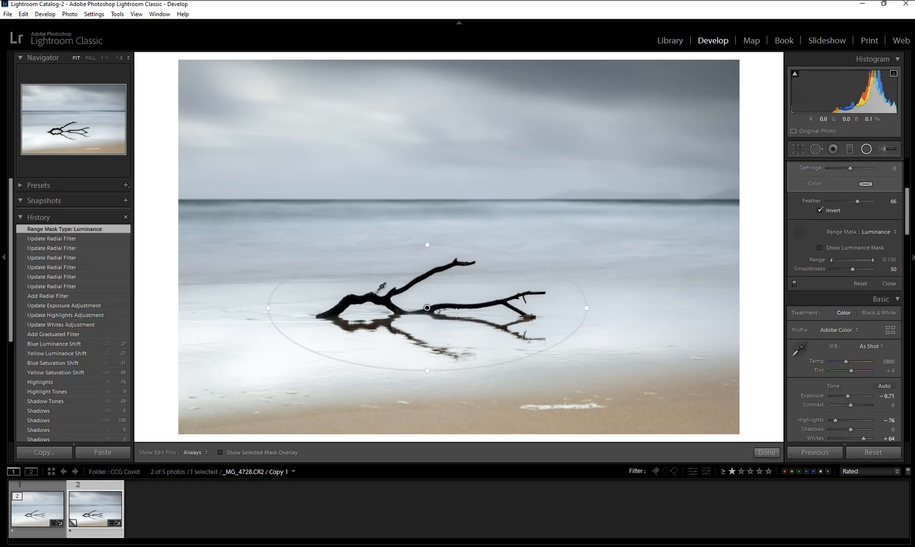
{"action": "left_click", "coordinate": [551, 285]}
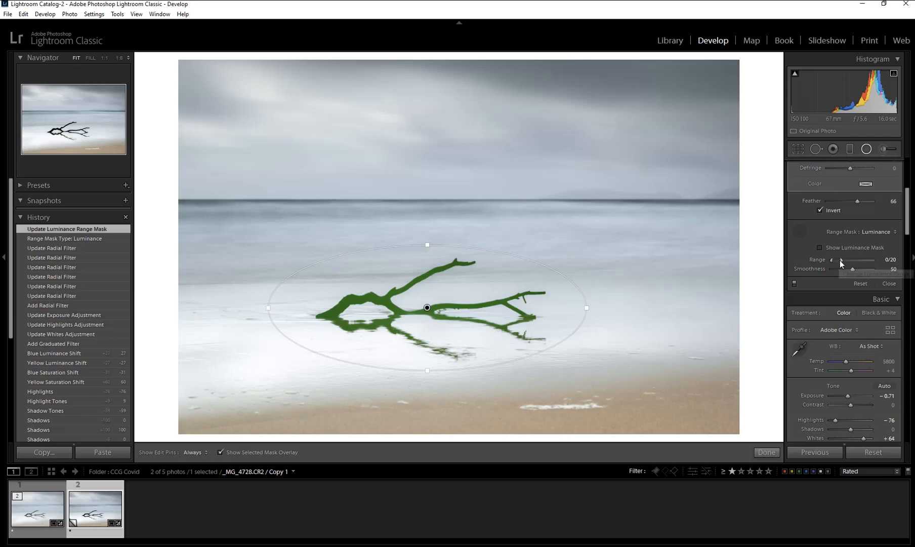
Refine the radial filter's luminance mask on the driftwood to Range 0/17 and Smoothness 18
{"action": "left_click_drag", "start_coordinate": [842, 259], "coordinate": [879, 258]}
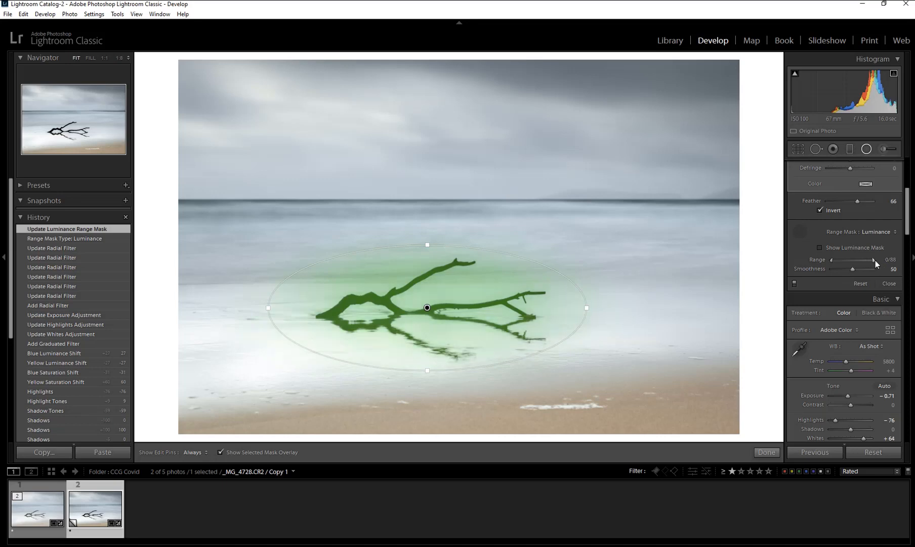
{"action": "left_click_drag", "start_coordinate": [870, 259], "coordinate": [841, 262]}
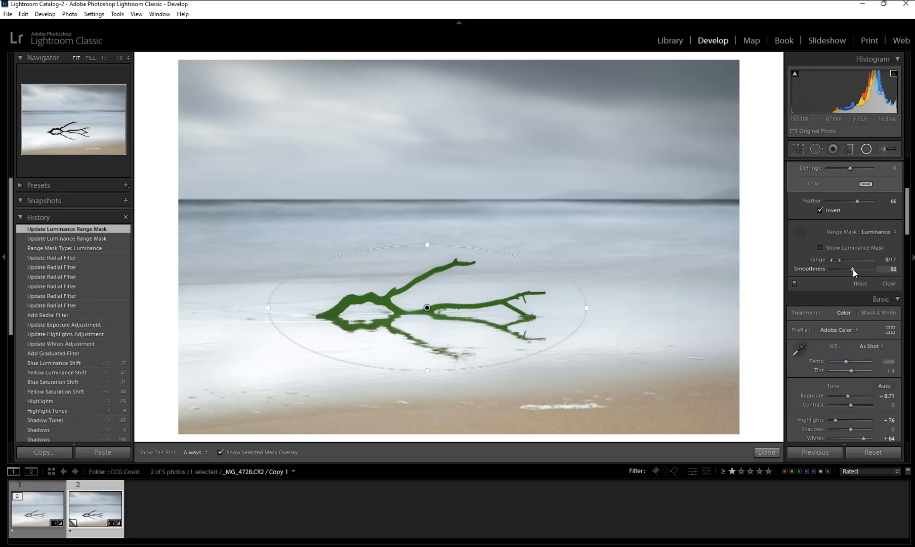
{"action": "left_click_drag", "start_coordinate": [865, 271], "coordinate": [891, 273]}
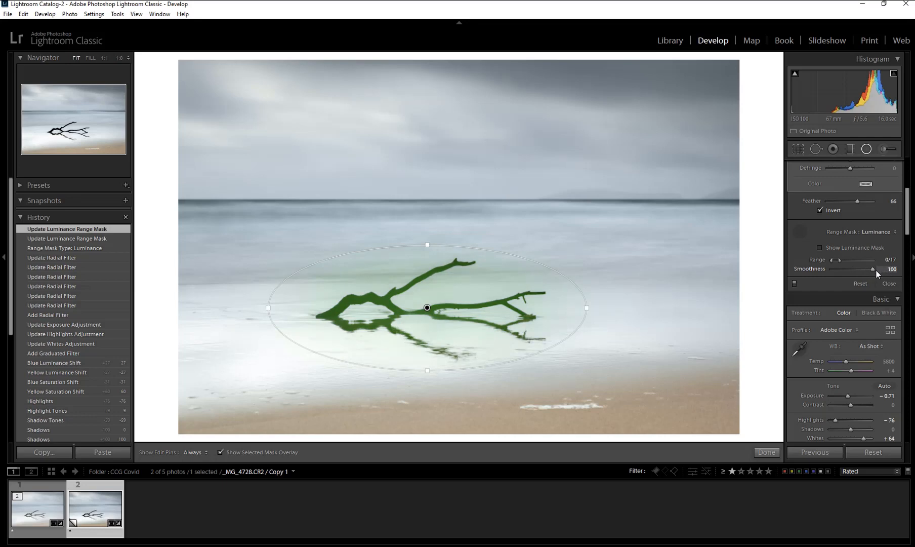
{"action": "left_click_drag", "start_coordinate": [872, 271], "coordinate": [845, 274]}
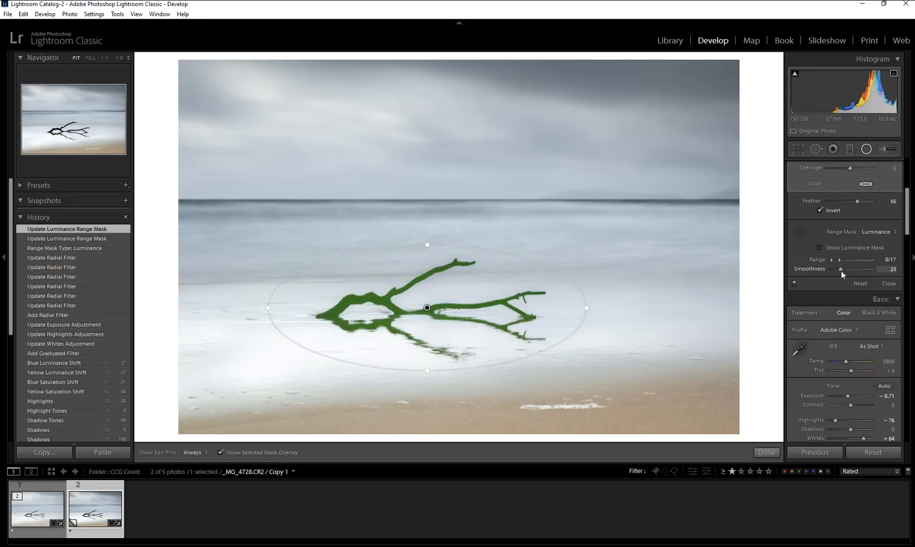
{"action": "left_click_drag", "start_coordinate": [842, 271], "coordinate": [830, 270]}
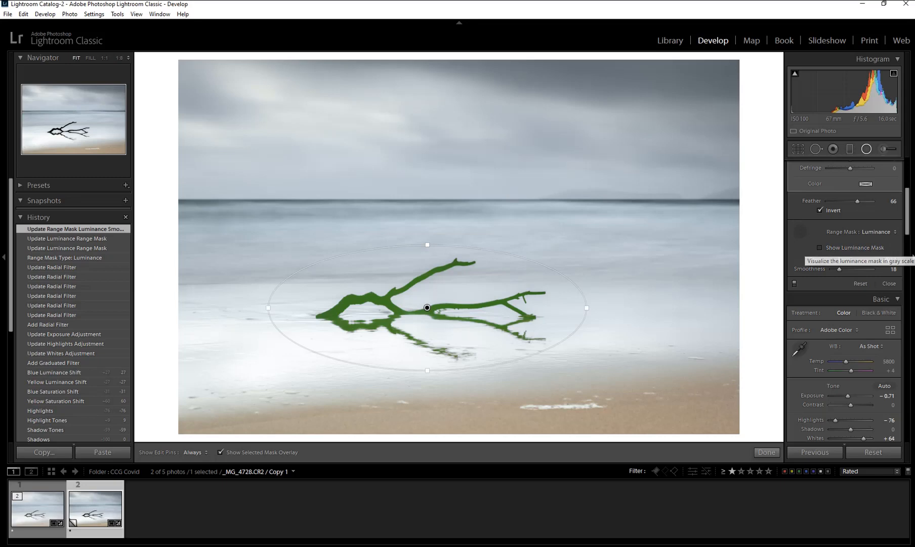
Reset the radial filter's effect settings, hide its mask overlay and set Shadows to 70
{"action": "scroll", "coordinate": [908, 218], "scroll_direction": "up", "scroll_amount": 2}
{"action": "scroll", "coordinate": [908, 217], "scroll_direction": "up", "scroll_amount": 5}
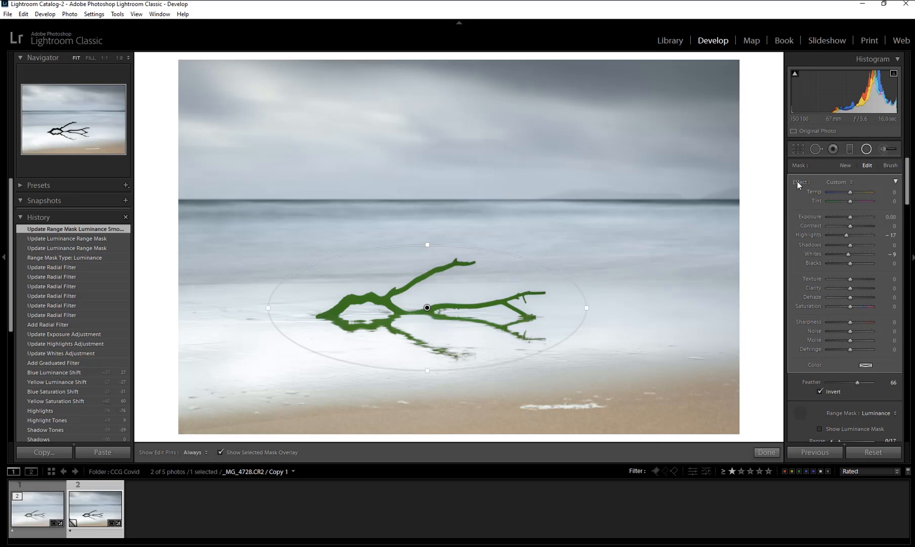
{"action": "double_click", "coordinate": [797, 182]}
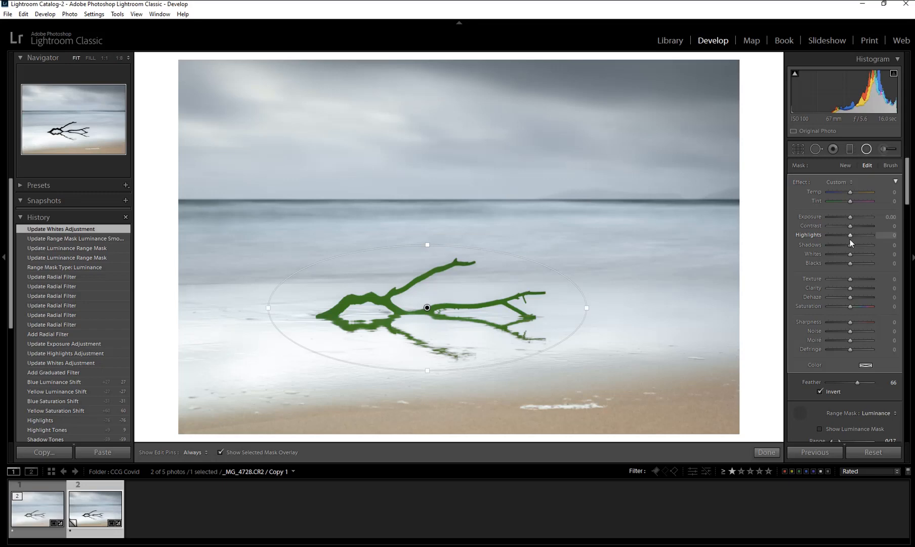
{"action": "key", "text": "z"}
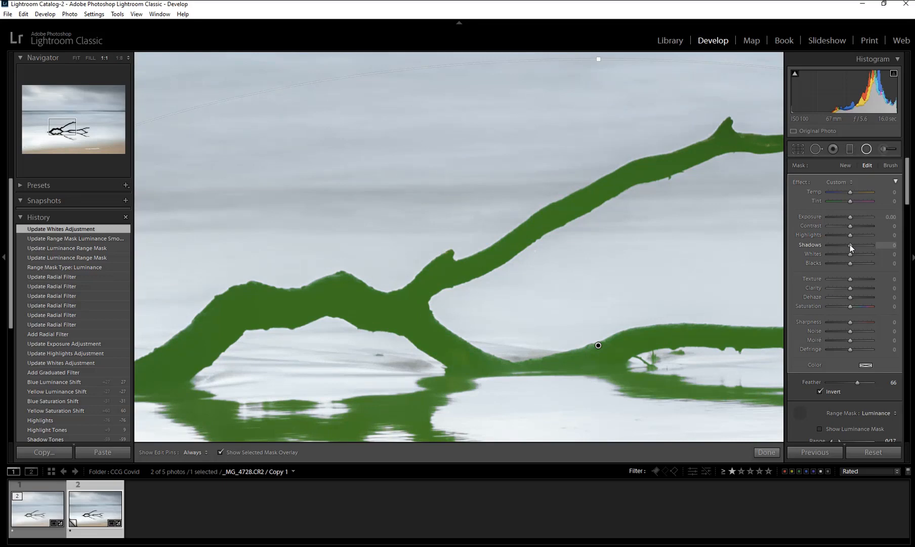
{"action": "key", "text": "o"}
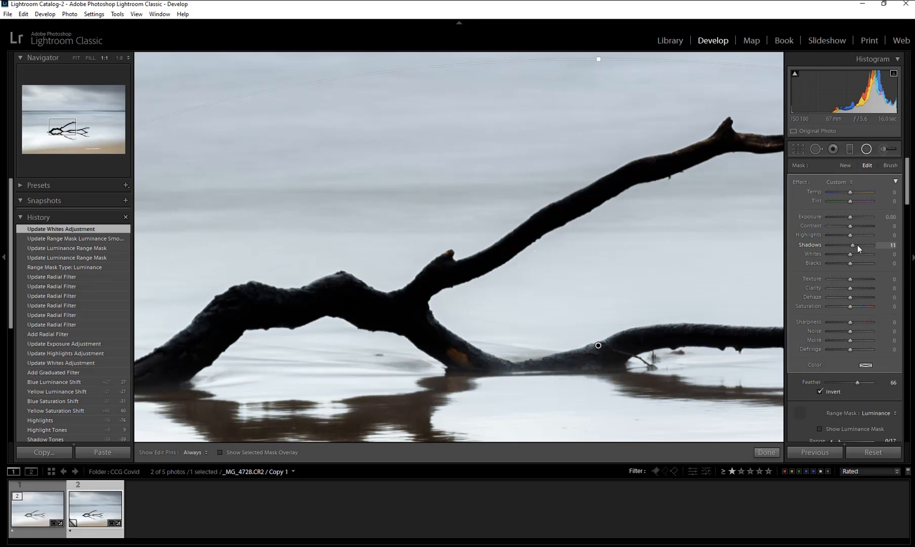
{"action": "left_click_drag", "start_coordinate": [864, 245], "coordinate": [868, 245]}
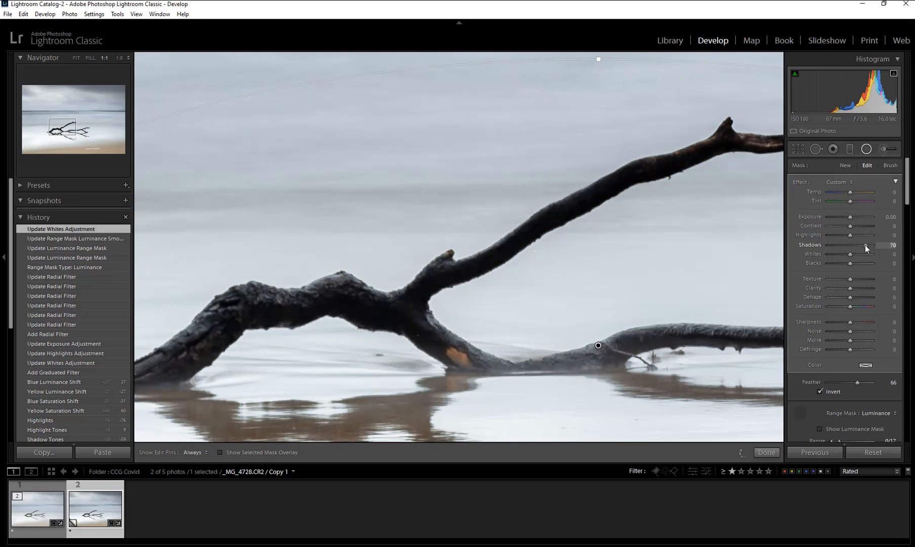
Set the radial filter's Exposure to 0.26 and Contrast to 17
{"action": "left_click_drag", "start_coordinate": [850, 216], "coordinate": [851, 216]}
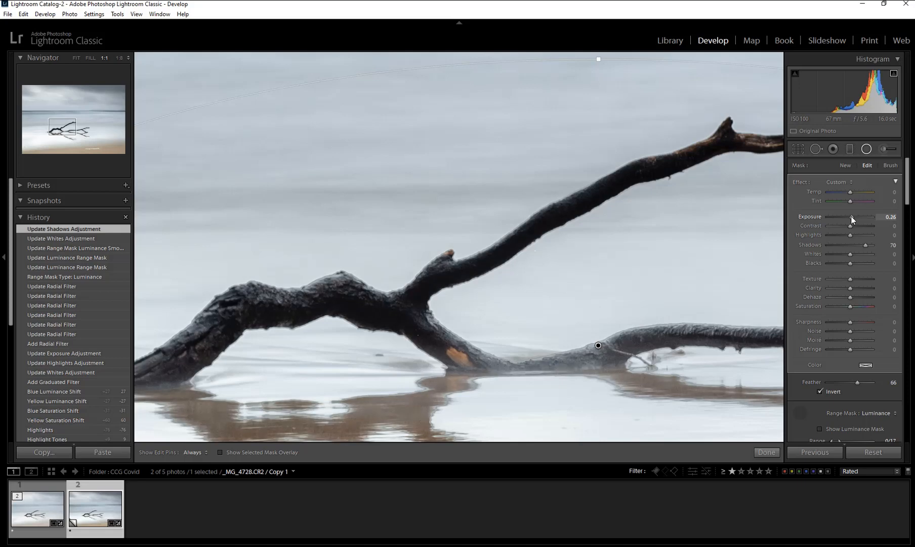
{"action": "left_click_drag", "start_coordinate": [851, 216], "coordinate": [851, 216]}
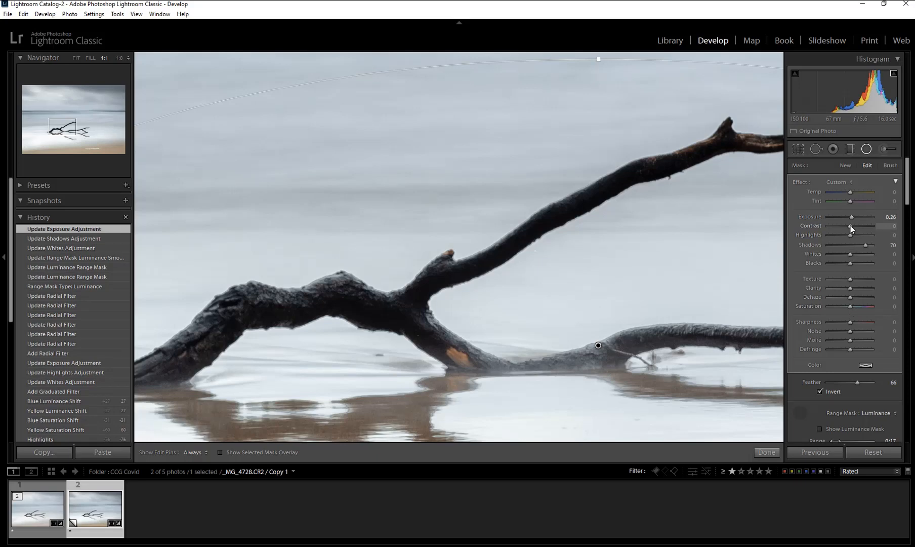
{"action": "left_click_drag", "start_coordinate": [850, 226], "coordinate": [858, 225]}
{"action": "left_click_drag", "start_coordinate": [854, 226], "coordinate": [854, 226]}
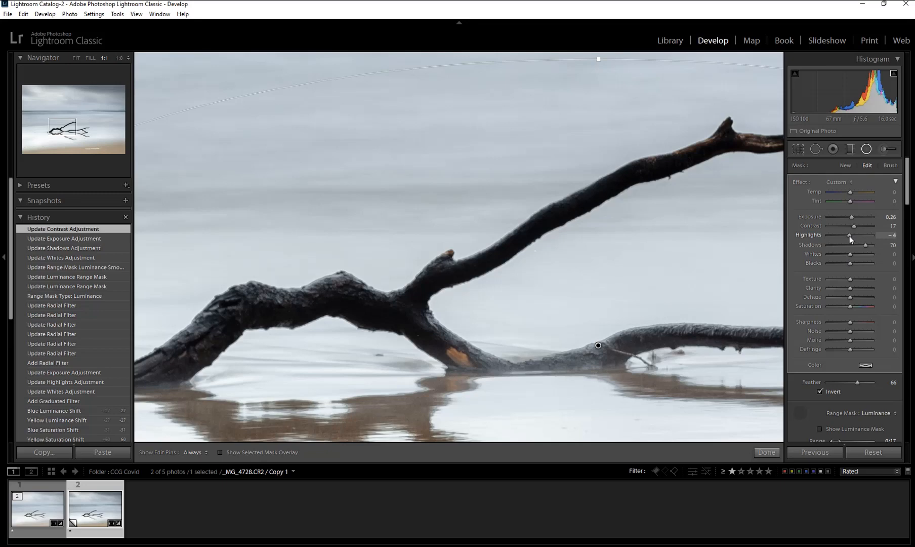
Set the radial filter's Highlights to -41 and Clarity to 26, and finish editing the filter
{"action": "left_click_drag", "start_coordinate": [850, 235], "coordinate": [842, 236]}
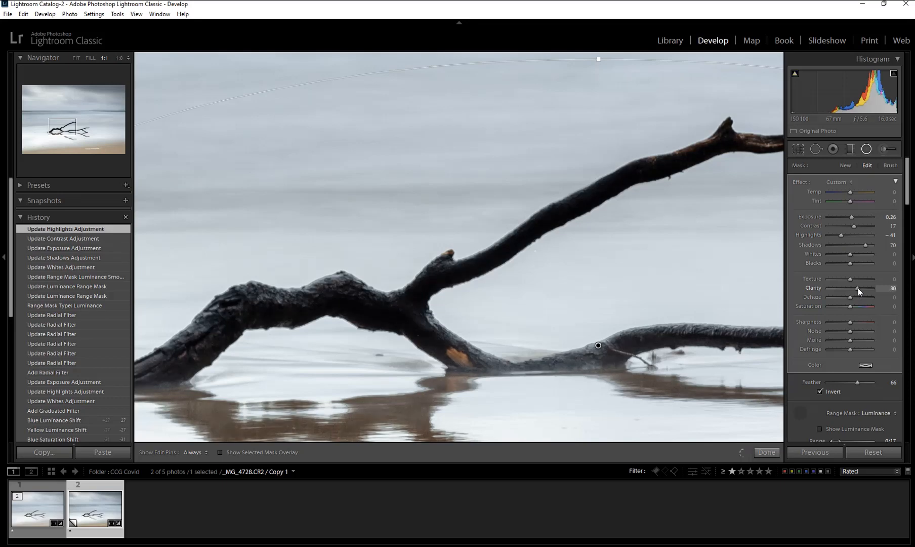
{"action": "left_click_drag", "start_coordinate": [858, 288], "coordinate": [858, 288]}
{"action": "left_click_drag", "start_coordinate": [856, 288], "coordinate": [857, 288]}
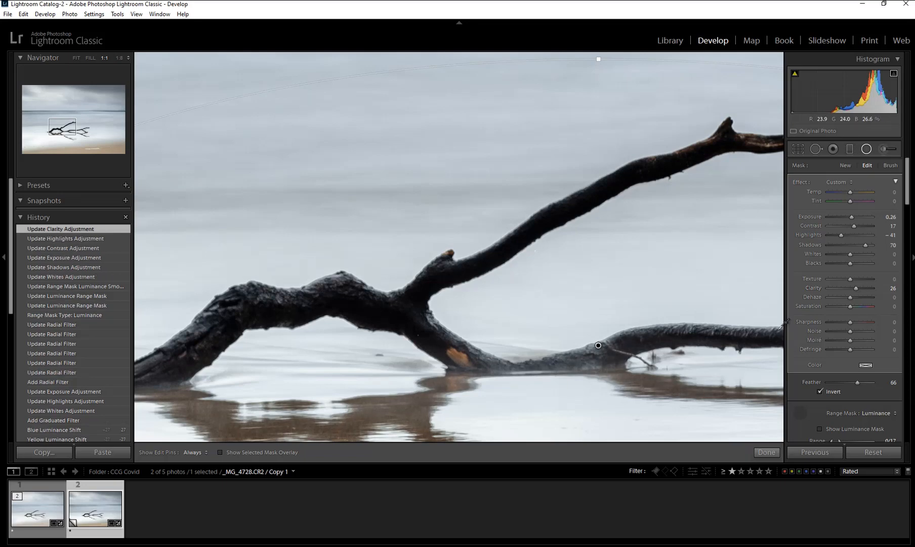
{"action": "left_click", "coordinate": [766, 452]}
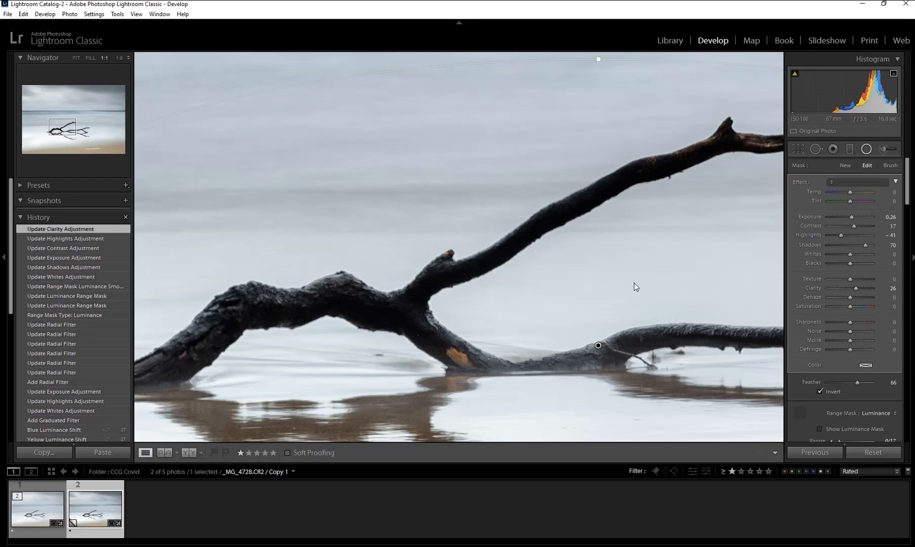
{"action": "left_click", "coordinate": [600, 299]}
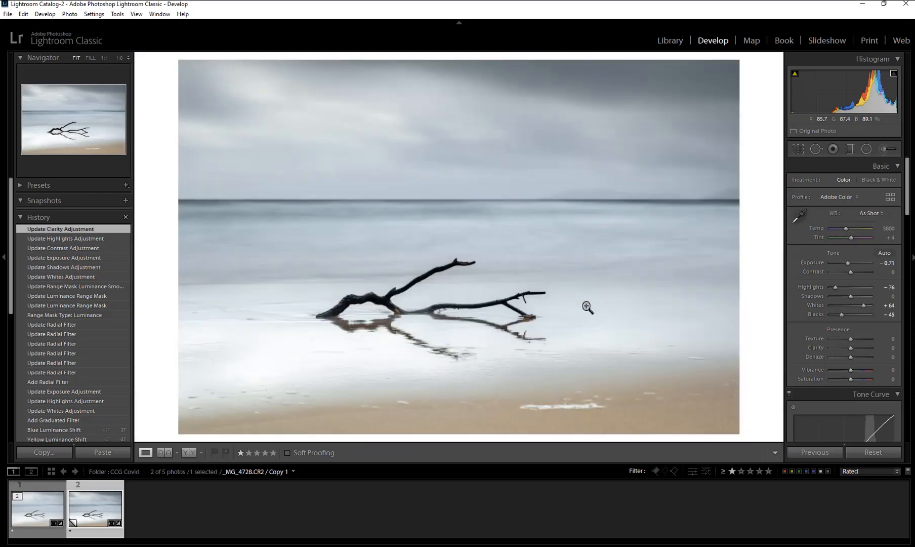
{"action": "left_click", "coordinate": [526, 313]}
{"action": "left_click_drag", "start_coordinate": [409, 266], "coordinate": [577, 274]}
{"action": "left_click", "coordinate": [407, 295]}
Try cloning sand over the left end of the white foam streak with a single size 79 spot, and revert it
{"action": "left_click", "coordinate": [816, 150]}
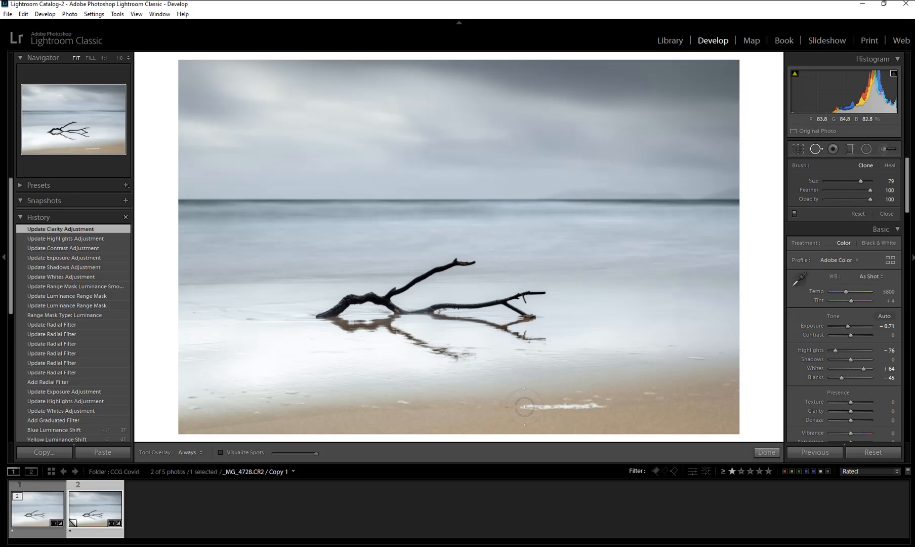
{"action": "left_click", "coordinate": [523, 406]}
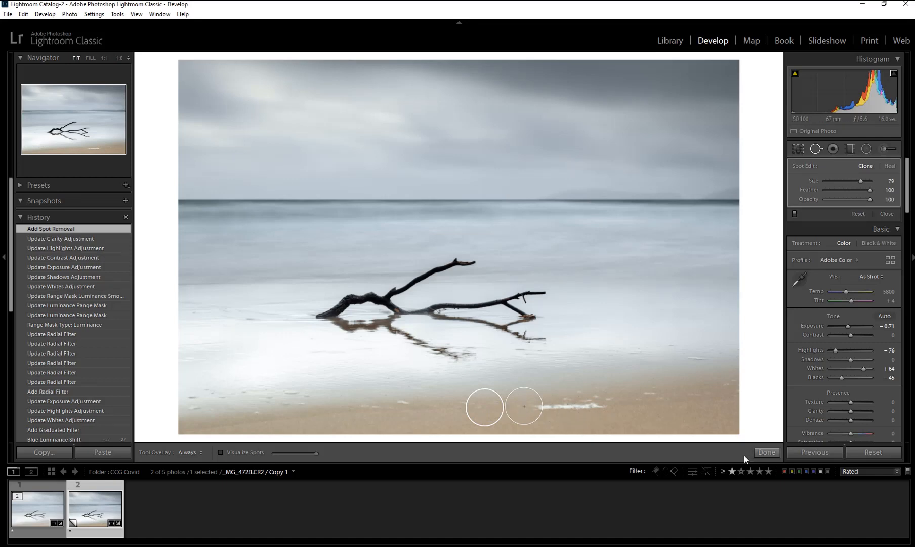
{"action": "left_click", "coordinate": [766, 452]}
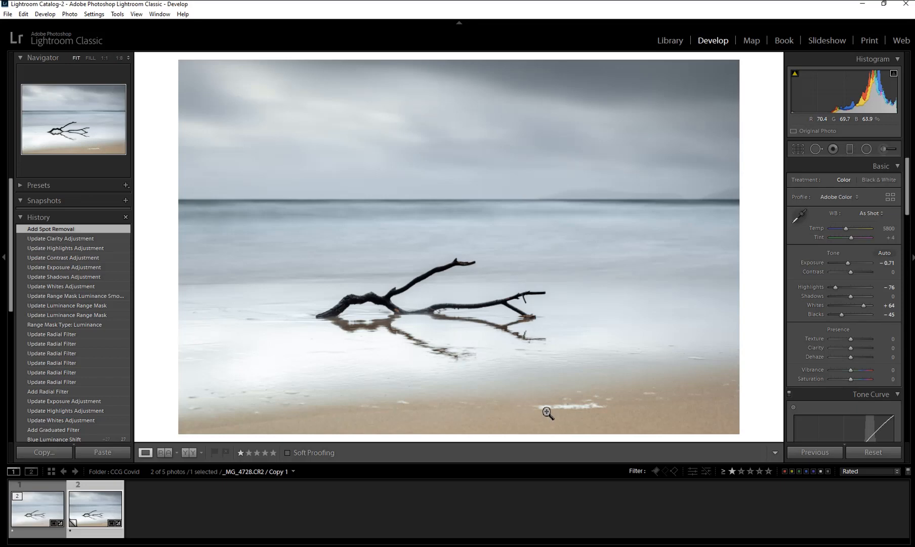
{"action": "left_click", "coordinate": [68, 238]}
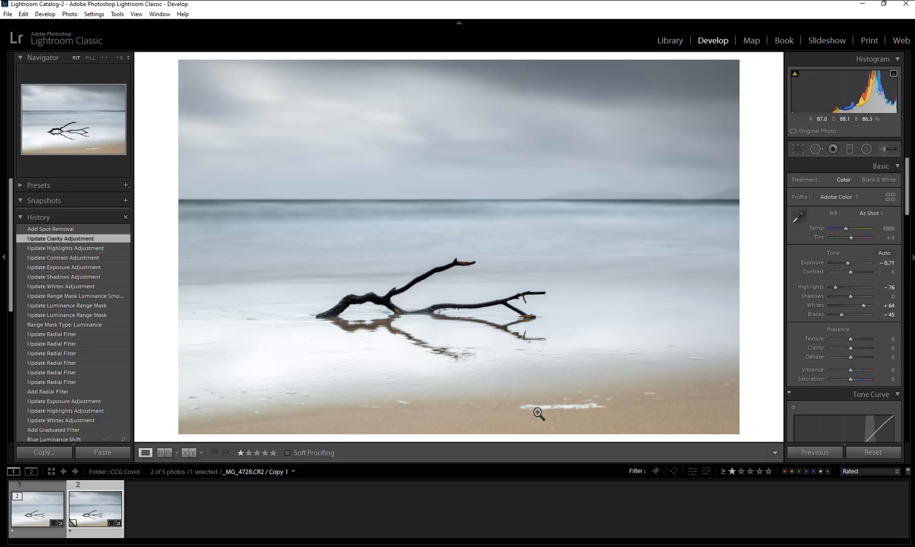
Clone out the whole white foam streak with one size 81 stroke, sourcing from the clean sand to its left
{"action": "left_click", "coordinate": [815, 149]}
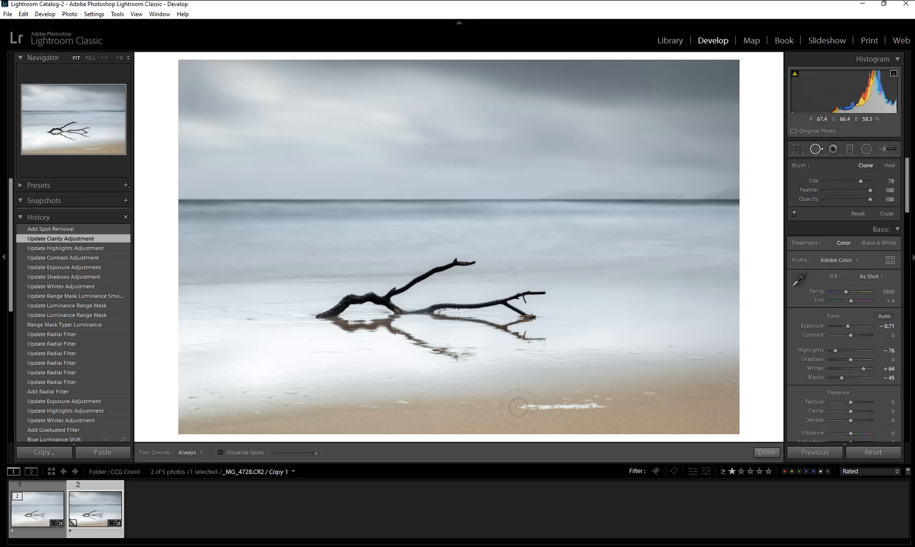
{"action": "scroll", "coordinate": [514, 408], "scroll_direction": "up", "scroll_amount": 1}
{"action": "scroll", "coordinate": [497, 395], "scroll_direction": "up", "scroll_amount": 2}
{"action": "scroll", "coordinate": [502, 401], "scroll_direction": "down", "scroll_amount": 2}
{"action": "scroll", "coordinate": [504, 404], "scroll_direction": "down", "scroll_amount": 1}
{"action": "scroll", "coordinate": [501, 404], "scroll_direction": "up", "scroll_amount": 2}
{"action": "scroll", "coordinate": [509, 405], "scroll_direction": "up", "scroll_amount": 1}
{"action": "left_click_drag", "start_coordinate": [513, 407], "coordinate": [597, 409]}
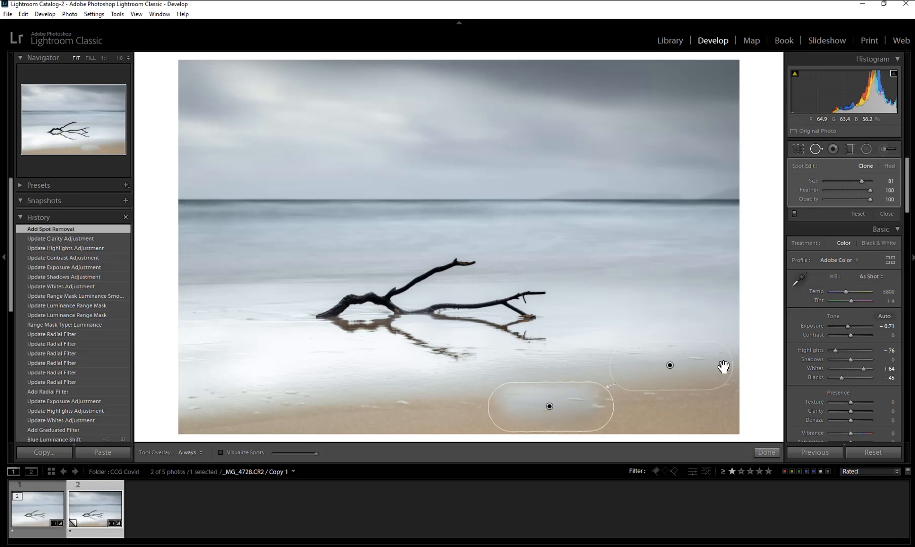
{"action": "mouse_move", "coordinate": [674, 373]}
{"action": "left_mouse_down"}
{"action": "mouse_move", "coordinate": [495, 370]}
{"action": "mouse_move", "coordinate": [406, 425]}
{"action": "mouse_move", "coordinate": [426, 420]}
{"action": "left_mouse_up"}
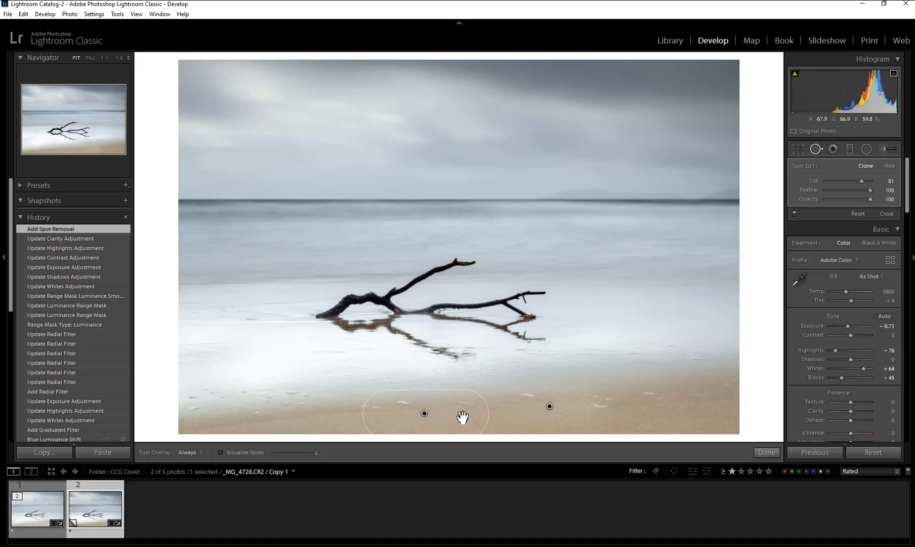
{"action": "left_click", "coordinate": [766, 452]}
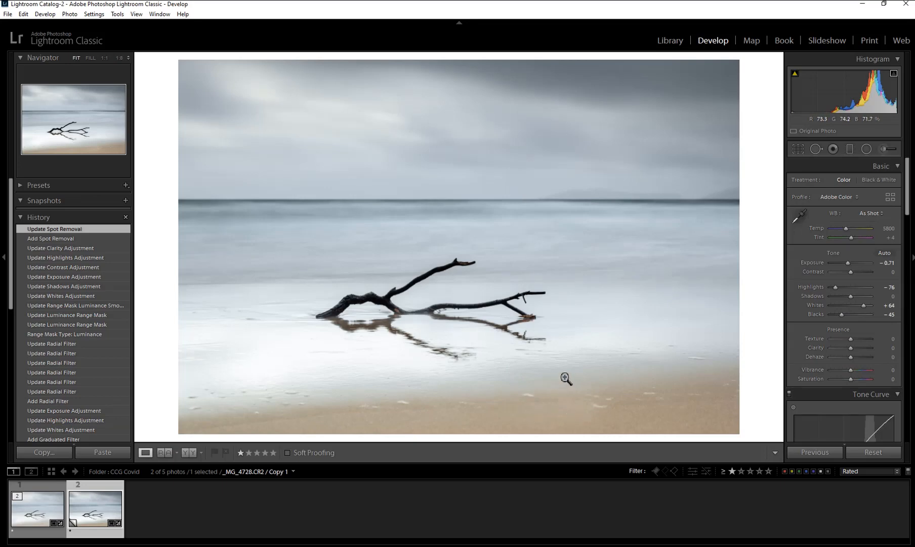
Add a graduated filter from the photo's lower edge up to the driftwood's reflection, and reset its effect settings
{"action": "left_click", "coordinate": [851, 149]}
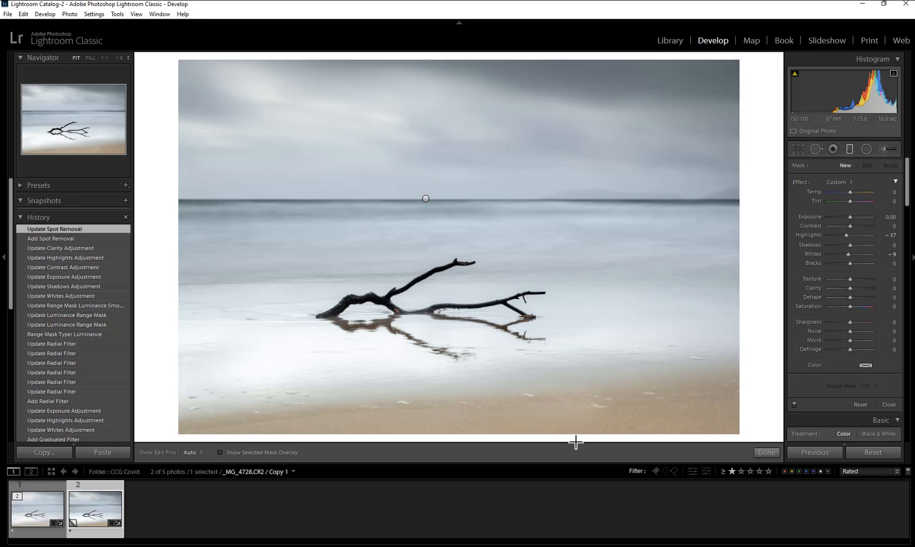
{"action": "left_click_drag", "start_coordinate": [576, 441], "coordinate": [563, 334]}
{"action": "left_click_drag", "start_coordinate": [563, 334], "coordinate": [563, 335]}
{"action": "double_click", "coordinate": [799, 182]}
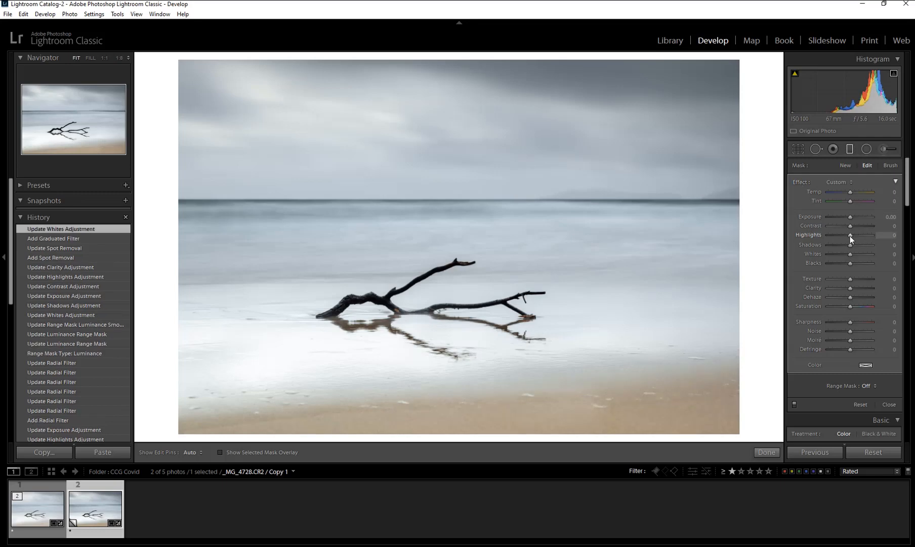
Set the foreground graduated filter's Highlights to -96 and Exposure to -0.35, and finish editing it
{"action": "left_click_drag", "start_coordinate": [850, 234], "coordinate": [830, 236]}
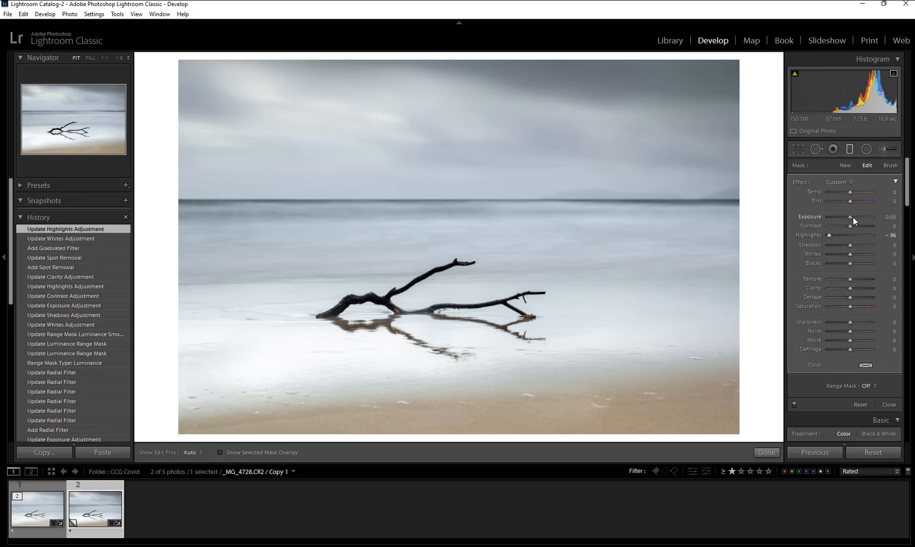
{"action": "left_click_drag", "start_coordinate": [850, 217], "coordinate": [848, 217]}
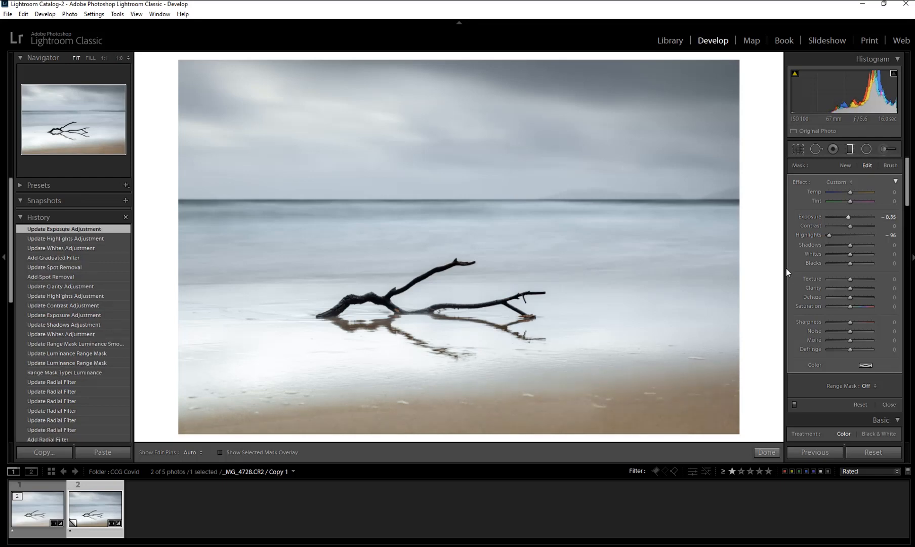
{"action": "left_click", "coordinate": [766, 452]}
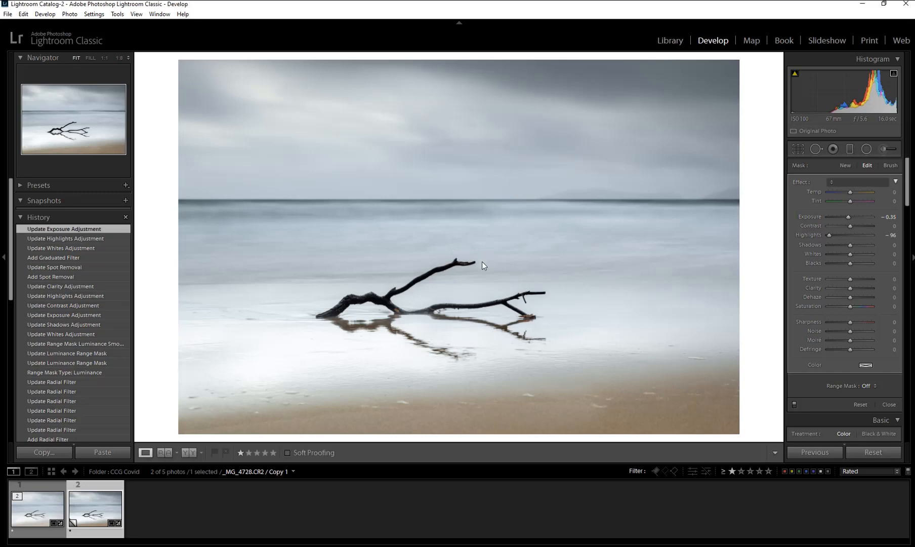
Add a second elliptical radial filter around the driftwood, lowering its upper edge and pulling its left edge inward
{"action": "left_click", "coordinate": [867, 150]}
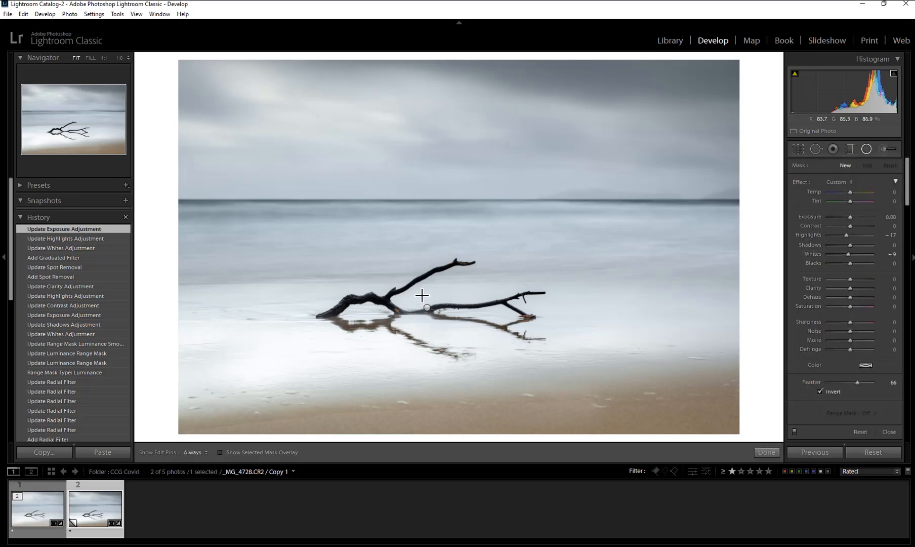
{"action": "left_click_drag", "start_coordinate": [422, 295], "coordinate": [594, 384]}
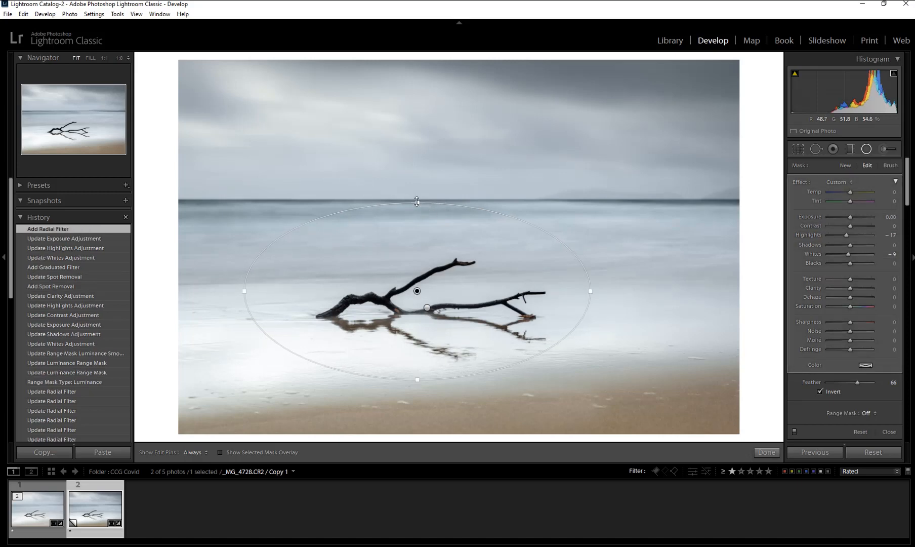
{"action": "left_click_drag", "start_coordinate": [416, 202], "coordinate": [419, 234]}
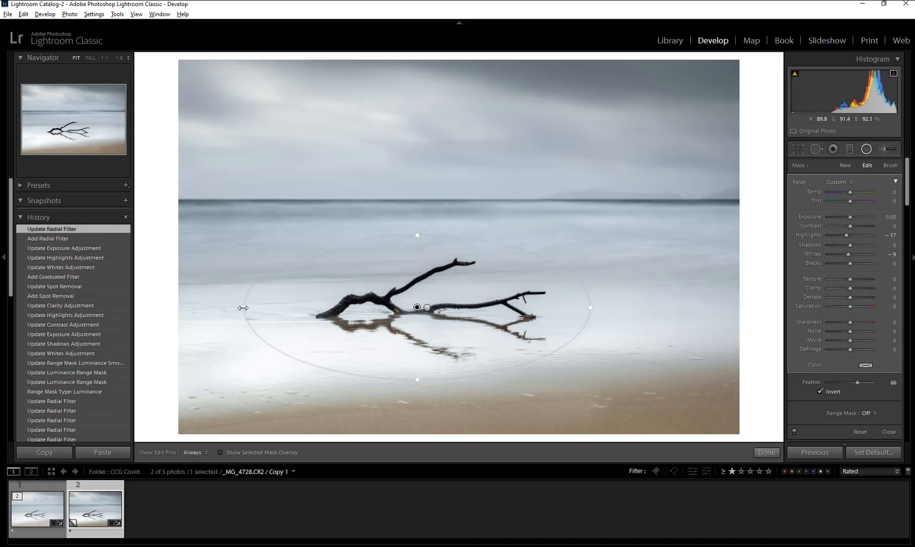
{"action": "left_click_drag", "start_coordinate": [243, 308], "coordinate": [270, 308]}
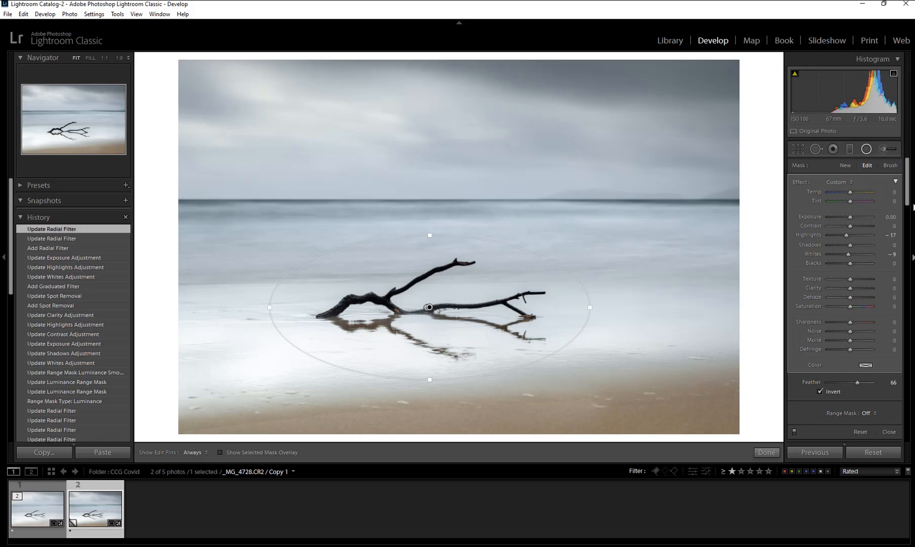
{"action": "left_click", "coordinate": [912, 203]}
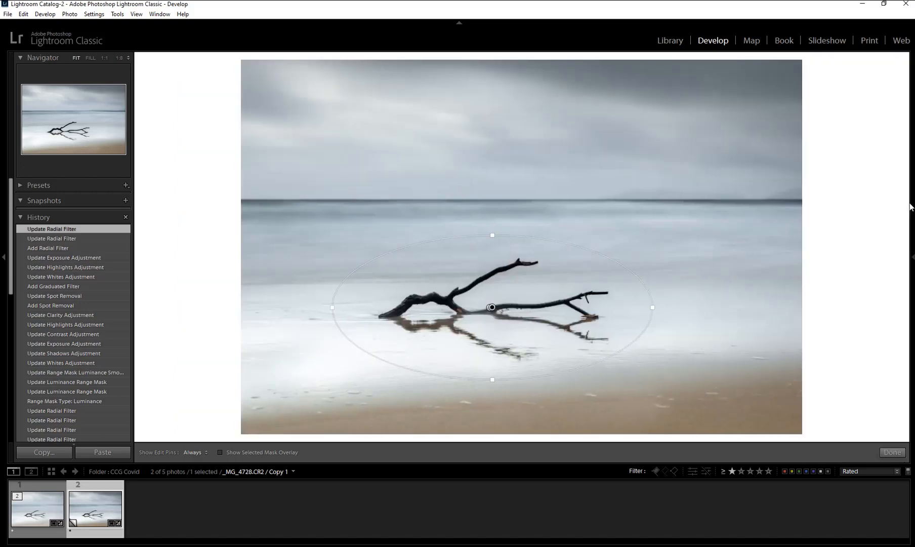
Reset the second radial filter's effect settings, then set its Highlights to 35 and Feather to 100
{"action": "left_click", "coordinate": [907, 265]}
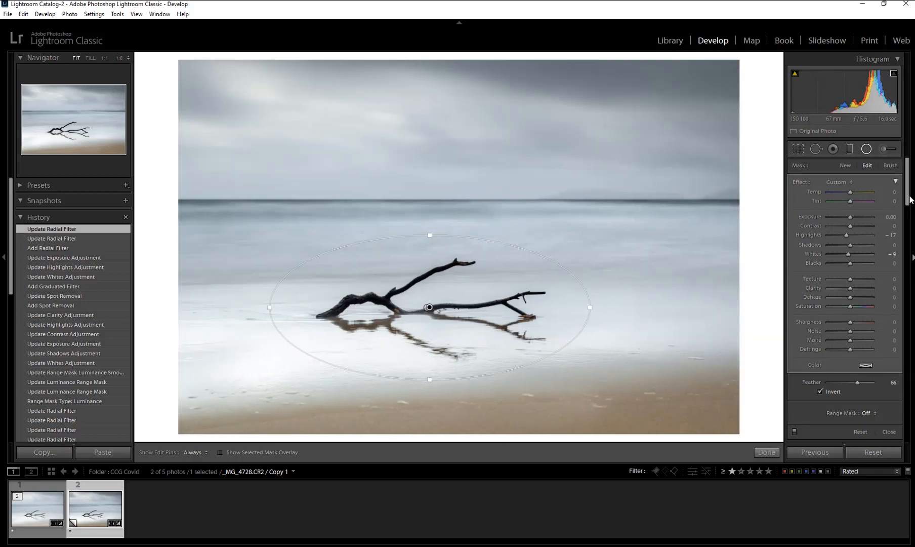
{"action": "mouse_move", "coordinate": [908, 198]}
{"action": "left_mouse_down"}
{"action": "mouse_move", "coordinate": [906, 213]}
{"action": "mouse_move", "coordinate": [905, 195]}
{"action": "left_mouse_up"}
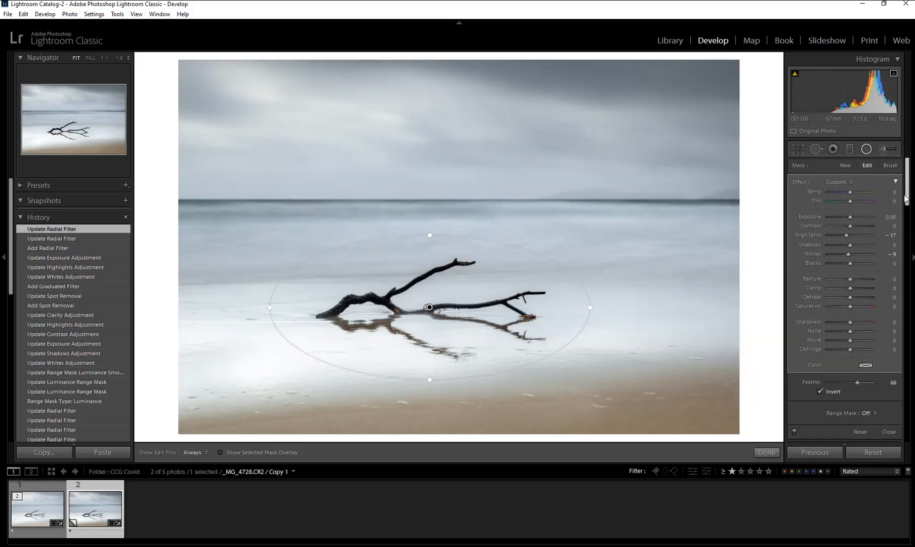
{"action": "double_click", "coordinate": [799, 183]}
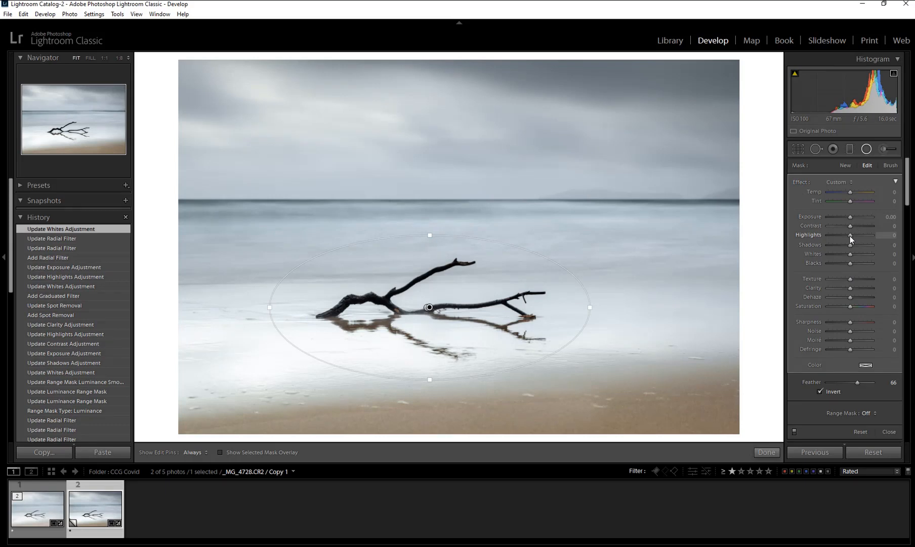
{"action": "left_click_drag", "start_coordinate": [850, 236], "coordinate": [854, 234]}
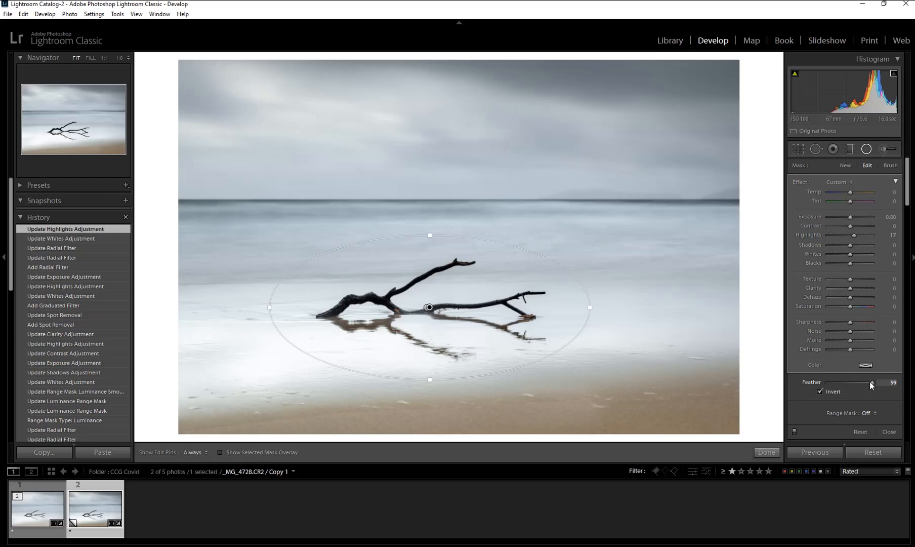
{"action": "left_click_drag", "start_coordinate": [870, 381], "coordinate": [872, 382]}
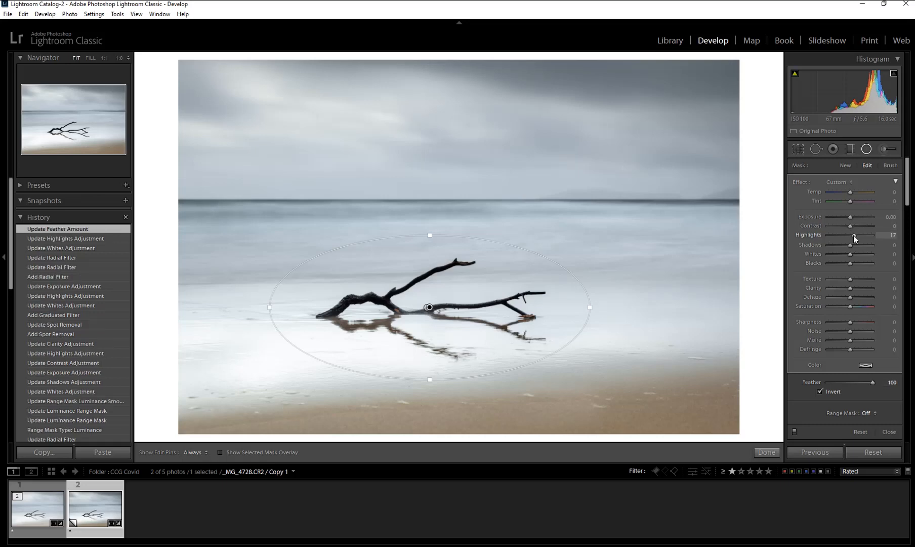
{"action": "mouse_move", "coordinate": [859, 236]}
{"action": "left_mouse_down"}
{"action": "mouse_move", "coordinate": [879, 235]}
{"action": "mouse_move", "coordinate": [851, 234]}
{"action": "mouse_move", "coordinate": [860, 235]}
{"action": "left_mouse_up"}
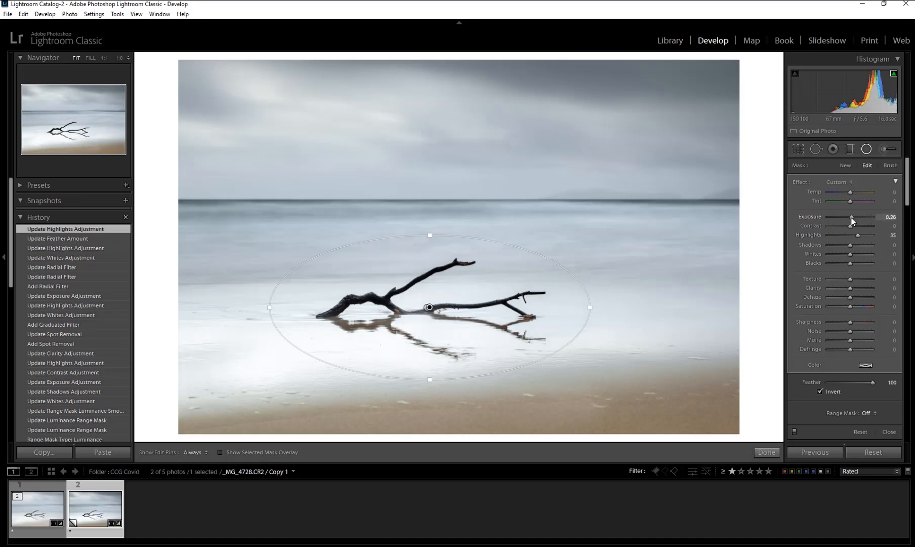
Set the driftwood radial filter's Exposure to 0.17, adjust its Dehaze slightly, and finish editing it
{"action": "left_click_drag", "start_coordinate": [850, 217], "coordinate": [852, 217]}
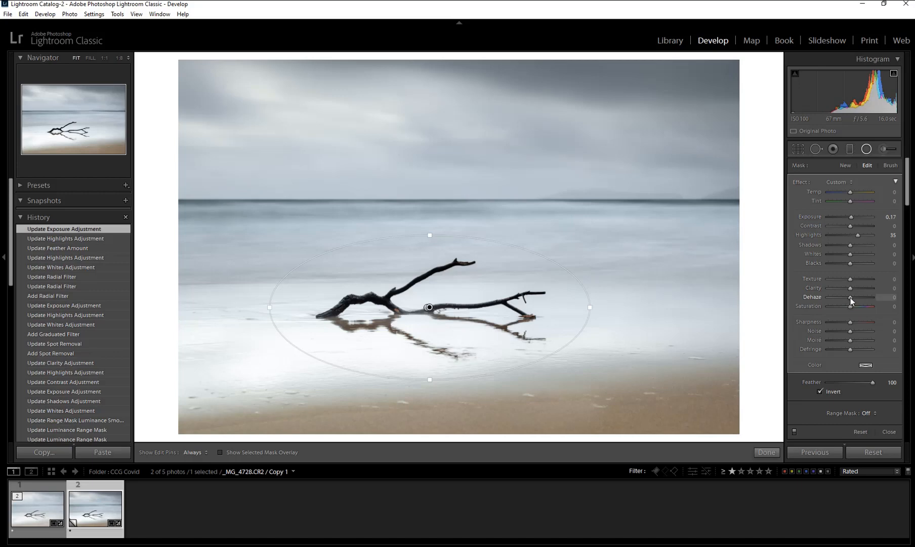
{"action": "mouse_move", "coordinate": [850, 297]}
{"action": "left_mouse_down"}
{"action": "mouse_move", "coordinate": [822, 294]}
{"action": "mouse_move", "coordinate": [889, 298]}
{"action": "mouse_move", "coordinate": [850, 297]}
{"action": "left_mouse_up"}
{"action": "left_click_drag", "start_coordinate": [848, 297], "coordinate": [849, 297]}
{"action": "left_click", "coordinate": [766, 452]}
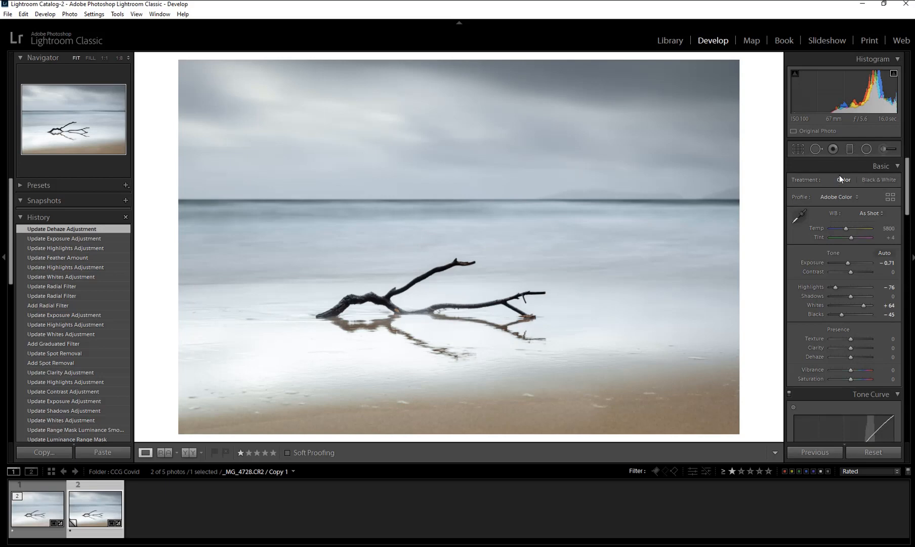
Paint over the sea below the horizon with a reset Adjustment Brush at Clarity -67 and size 18
{"action": "left_click", "coordinate": [884, 148]}
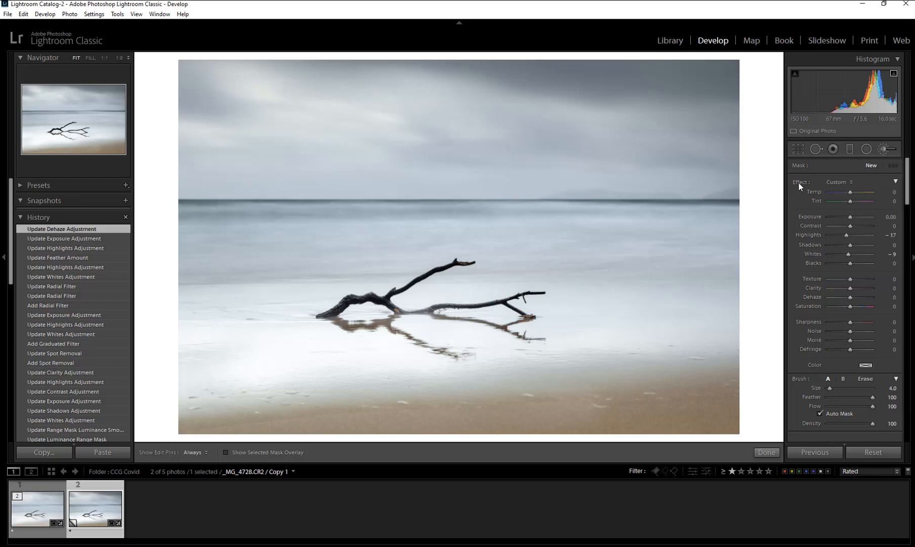
{"action": "double_click", "coordinate": [799, 183]}
{"action": "left_click_drag", "start_coordinate": [850, 288], "coordinate": [844, 289]}
{"action": "scroll", "coordinate": [215, 213], "scroll_direction": "up", "scroll_amount": 3}
{"action": "scroll", "coordinate": [183, 201], "scroll_direction": "up", "scroll_amount": 1}
{"action": "scroll", "coordinate": [159, 190], "scroll_direction": "up", "scroll_amount": 1}
{"action": "key", "text": "h"}
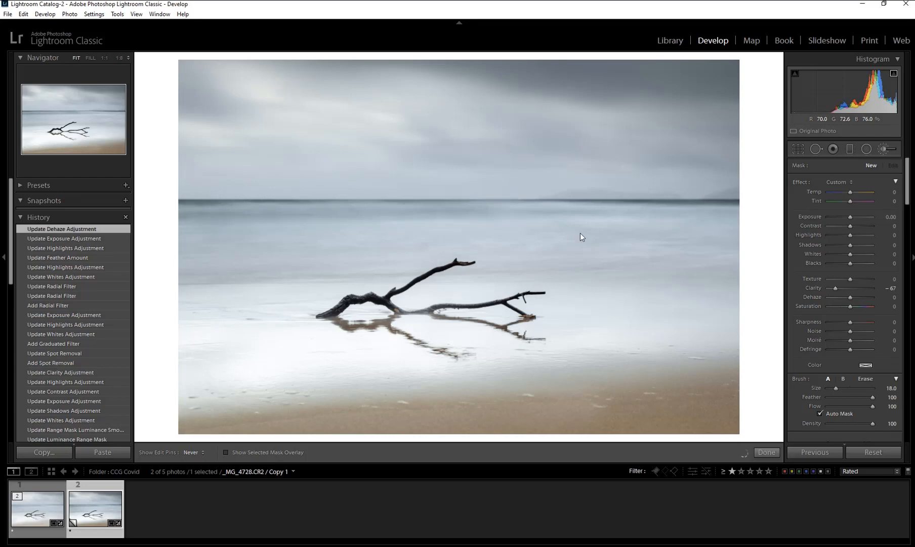
{"action": "key", "text": "h"}
{"action": "key", "text": "h"}
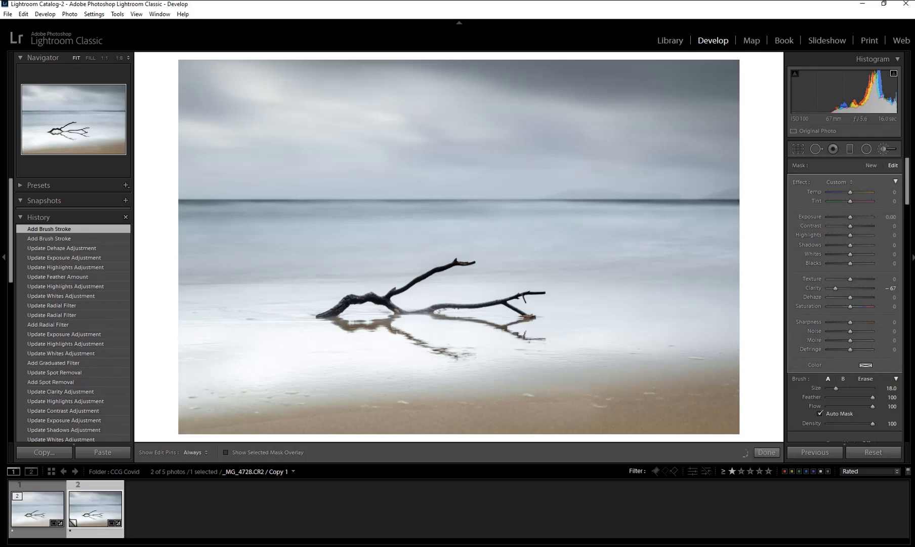
{"action": "key", "text": "h"}
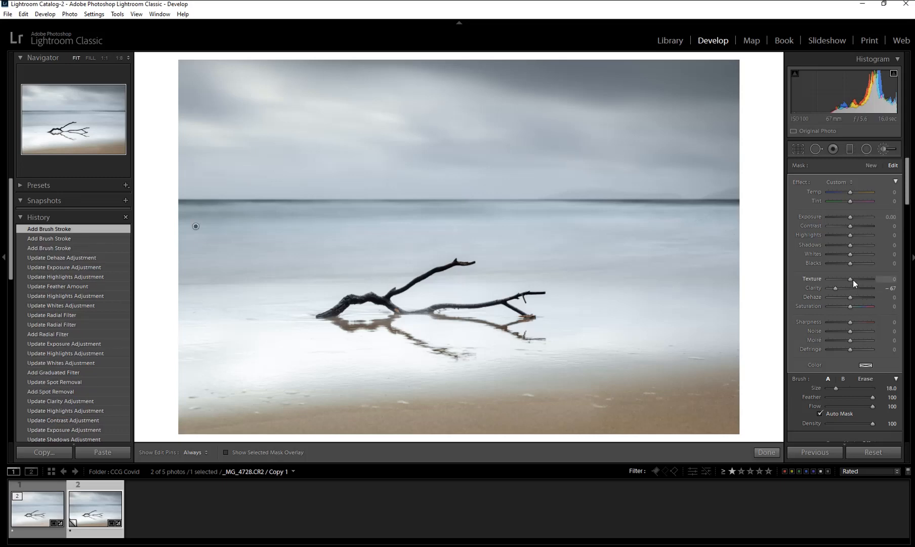
Set the brushed sea's Texture to -35, lower its Clarity further, and finish editing the brush
{"action": "left_click_drag", "start_coordinate": [851, 279], "coordinate": [825, 289]}
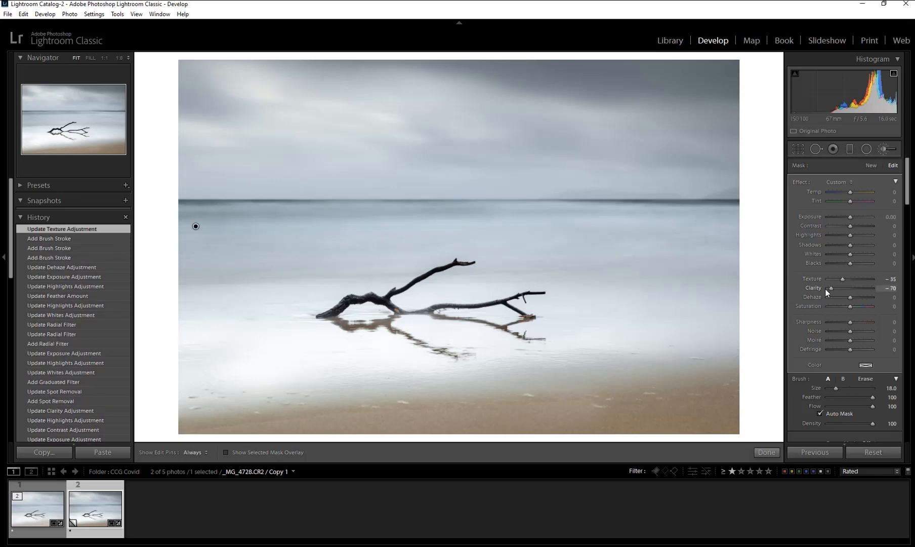
{"action": "left_click", "coordinate": [766, 452]}
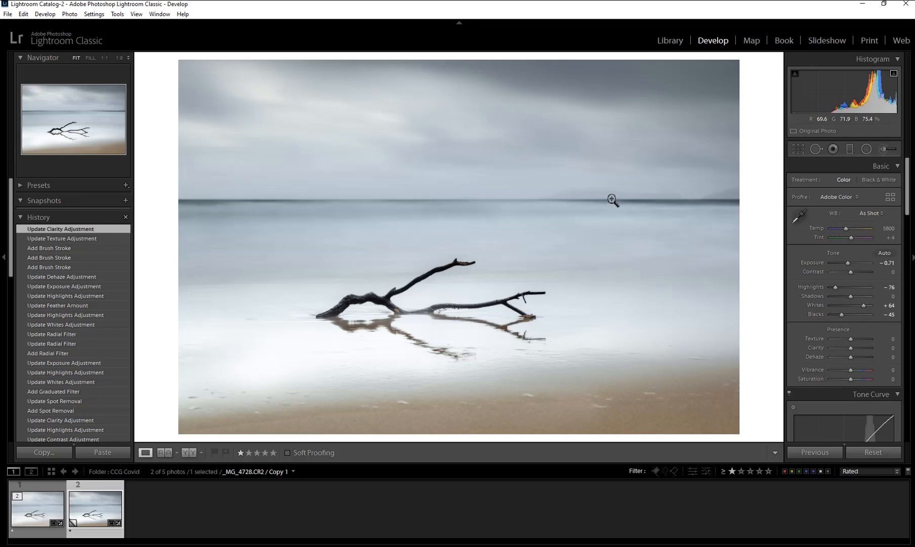
Trace the ridge line of the distant headland on the horizon with a new, reset Adjustment Brush at Dehaze 26 and size 6
{"action": "left_click", "coordinate": [652, 202]}
{"action": "mouse_move", "coordinate": [634, 211]}
{"action": "left_mouse_down"}
{"action": "mouse_move", "coordinate": [594, 216]}
{"action": "mouse_move", "coordinate": [684, 207]}
{"action": "left_mouse_up"}
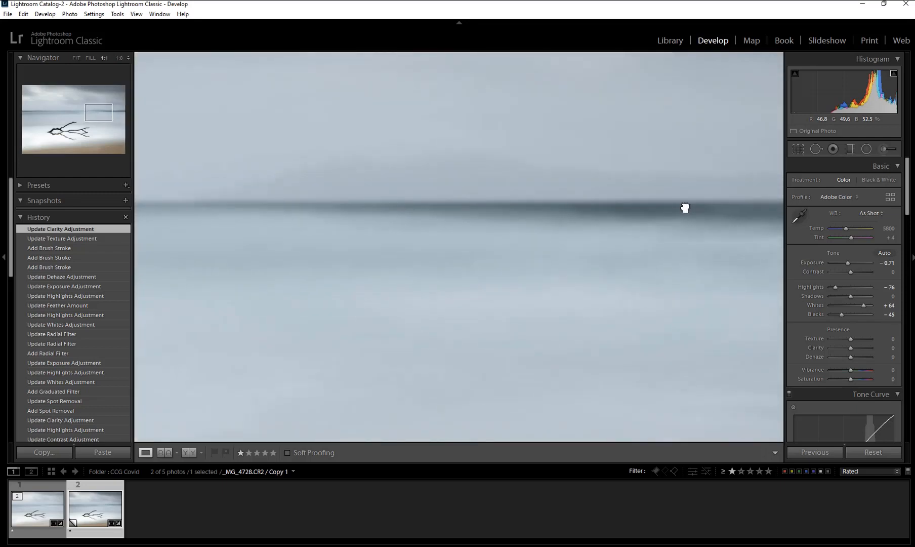
{"action": "left_click", "coordinate": [886, 150]}
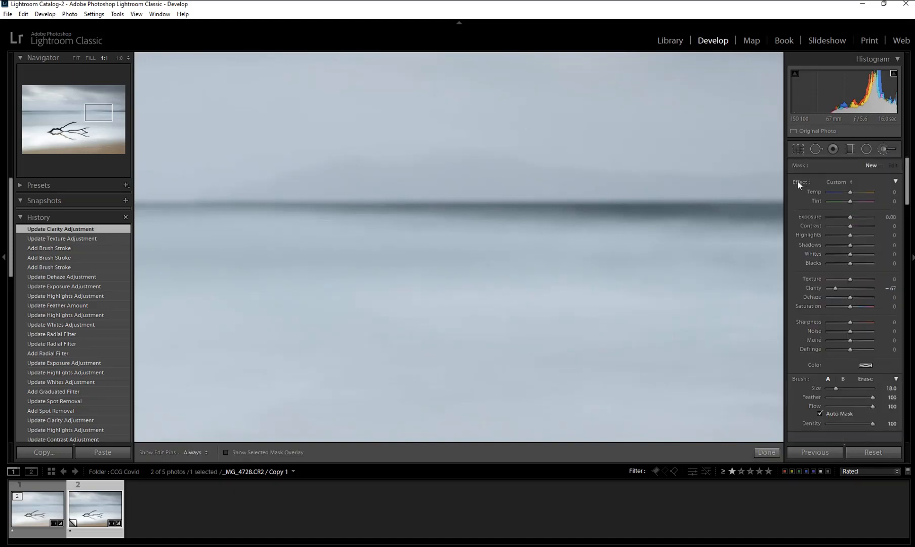
{"action": "double_click", "coordinate": [798, 181]}
{"action": "left_click_drag", "start_coordinate": [856, 297], "coordinate": [855, 297]}
{"action": "scroll", "coordinate": [253, 206], "scroll_direction": "down", "scroll_amount": 3}
{"action": "scroll", "coordinate": [186, 184], "scroll_direction": "down", "scroll_amount": 5}
{"action": "scroll", "coordinate": [187, 190], "scroll_direction": "down", "scroll_amount": 2}
{"action": "mouse_move", "coordinate": [196, 199]}
{"action": "left_mouse_down"}
{"action": "mouse_move", "coordinate": [344, 160]}
{"action": "mouse_move", "coordinate": [478, 160]}
{"action": "mouse_move", "coordinate": [566, 179]}
{"action": "mouse_move", "coordinate": [628, 177]}
{"action": "left_mouse_up"}
{"action": "key", "text": "h"}
{"action": "key", "text": "h"}
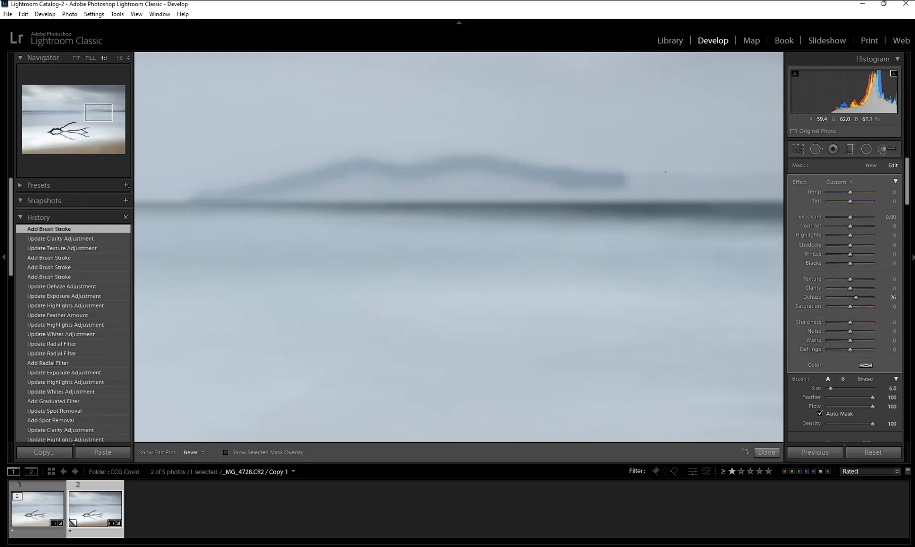
{"action": "left_click_drag", "start_coordinate": [687, 171], "coordinate": [775, 180]}
{"action": "key", "text": "h"}
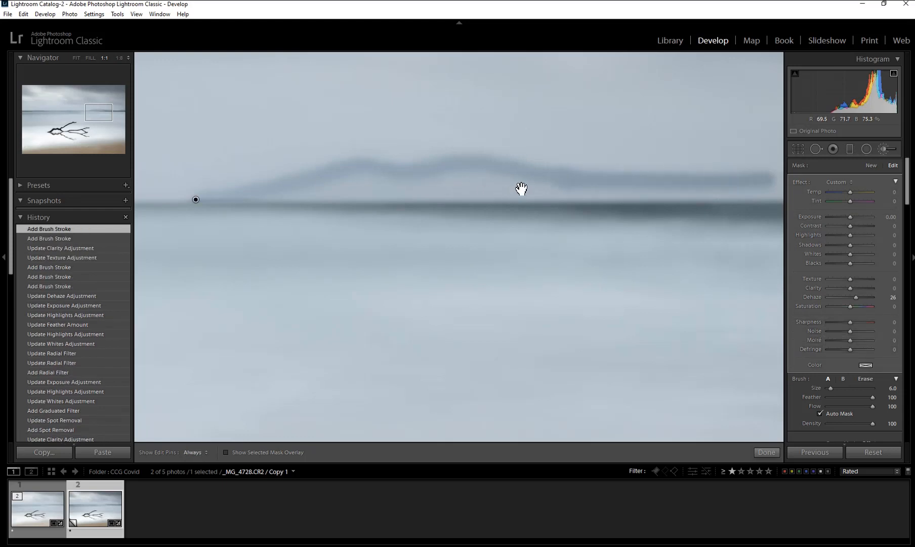
Fill in the distant headland between its ridge and the horizon with the Dehaze brush, using sizes 6 and 8
{"action": "left_click_drag", "start_coordinate": [521, 188], "coordinate": [271, 198]}
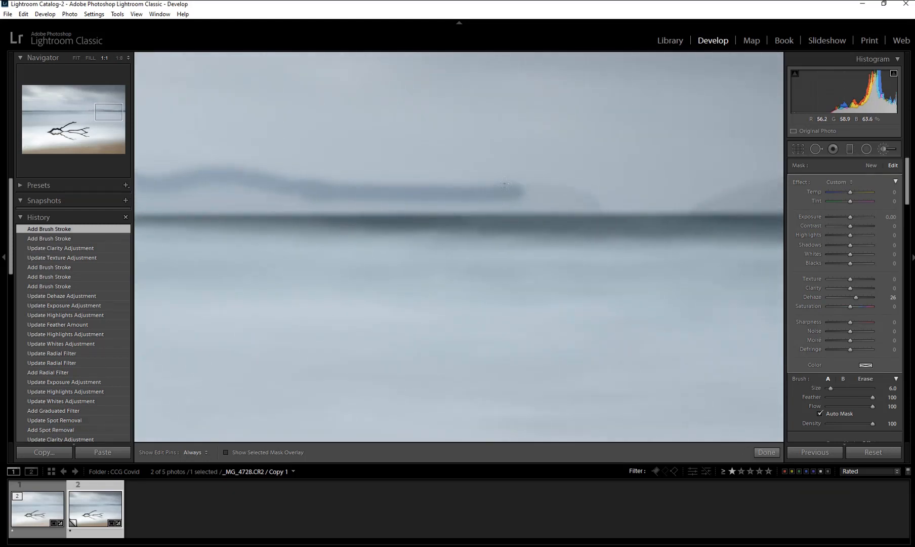
{"action": "key", "text": "h"}
{"action": "mouse_move", "coordinate": [569, 192]}
{"action": "left_mouse_down"}
{"action": "mouse_move", "coordinate": [589, 201]}
{"action": "mouse_move", "coordinate": [283, 204]}
{"action": "mouse_move", "coordinate": [621, 199]}
{"action": "left_mouse_up"}
{"action": "key", "text": "space"}
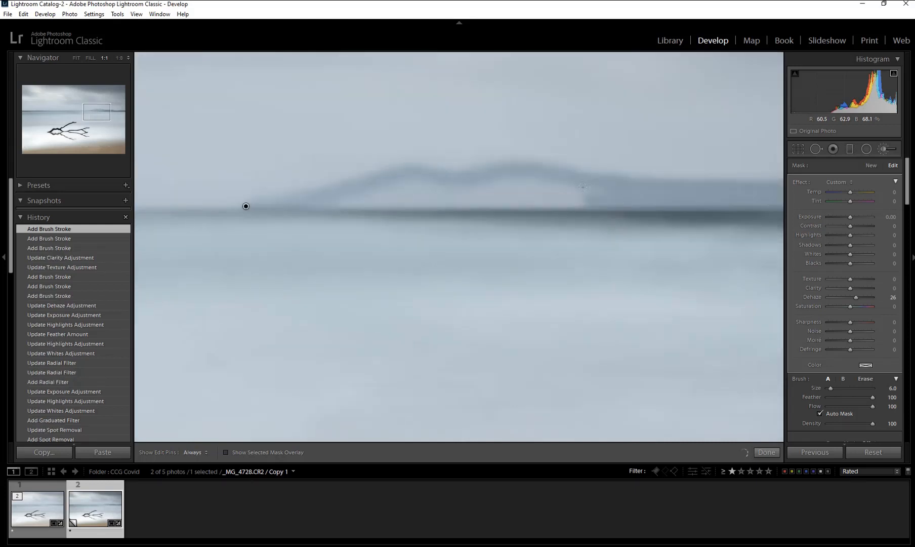
{"action": "key", "text": "h"}
{"action": "left_click_drag", "start_coordinate": [545, 193], "coordinate": [545, 192]}
{"action": "scroll", "coordinate": [515, 175], "scroll_direction": "up", "scroll_amount": 5}
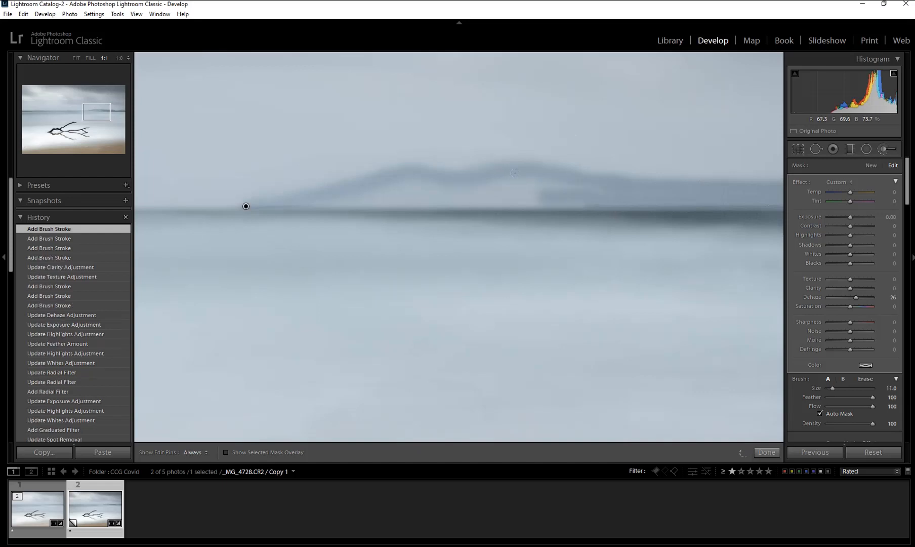
{"action": "scroll", "coordinate": [587, 185], "scroll_direction": "down", "scroll_amount": 3}
{"action": "key", "text": "h"}
{"action": "left_click_drag", "start_coordinate": [455, 181], "coordinate": [351, 185]}
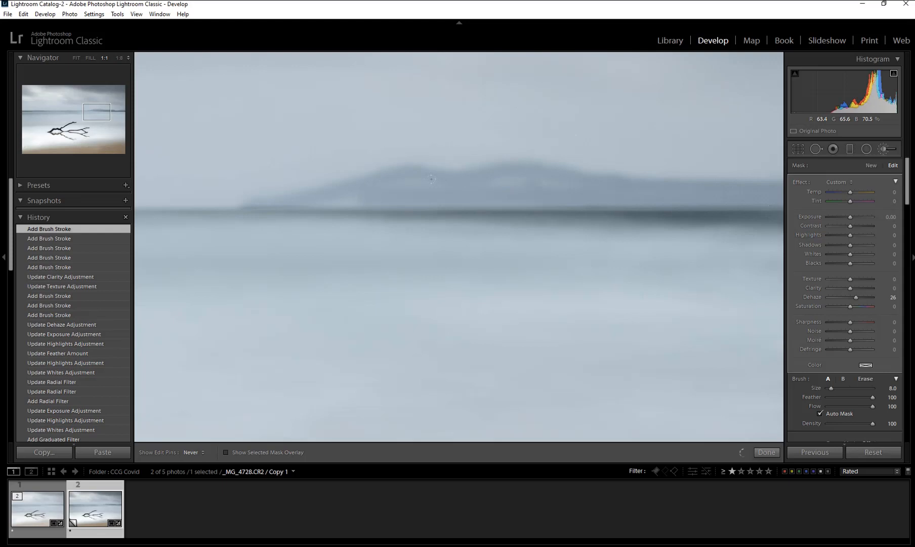
{"action": "key", "text": "h"}
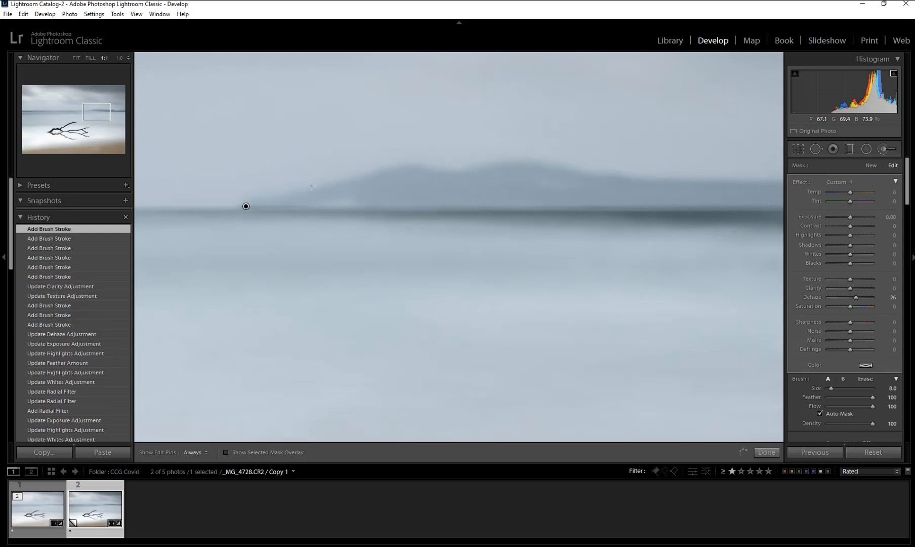
Paint the hill at the photo's right edge with the same size 8 Dehaze brush
{"action": "left_click_drag", "start_coordinate": [667, 171], "coordinate": [286, 187]}
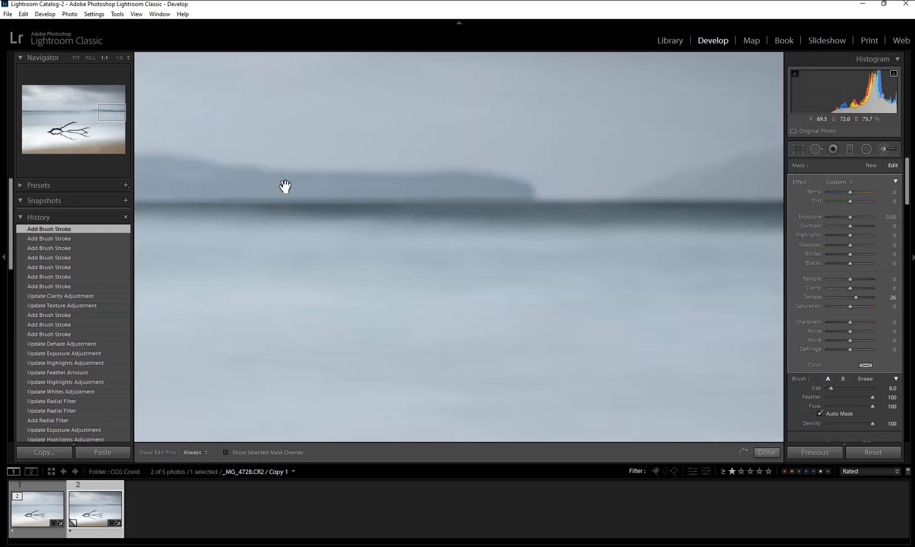
{"action": "left_click_drag", "start_coordinate": [655, 188], "coordinate": [459, 188]}
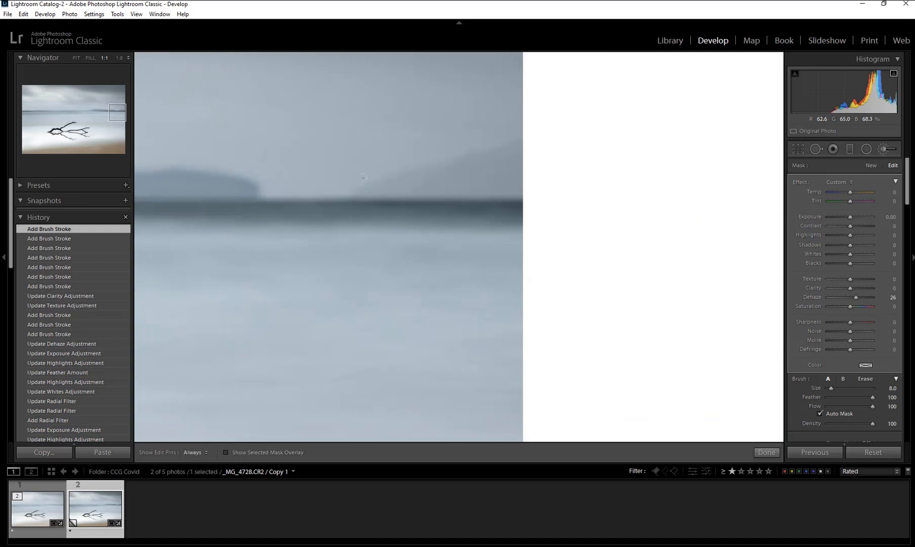
{"action": "key", "text": "h"}
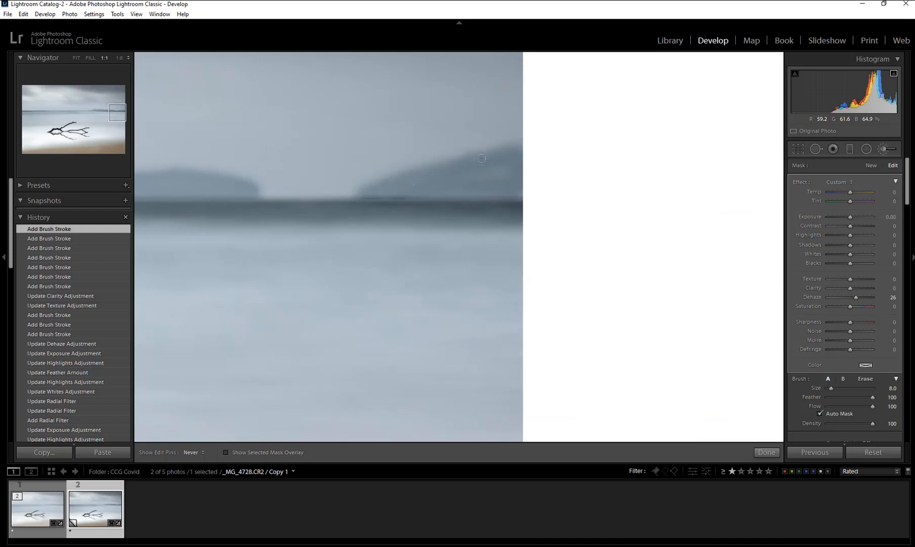
{"action": "mouse_move", "coordinate": [481, 158]}
{"action": "left_mouse_down"}
{"action": "mouse_move", "coordinate": [492, 173]}
{"action": "mouse_move", "coordinate": [521, 175]}
{"action": "left_mouse_up"}
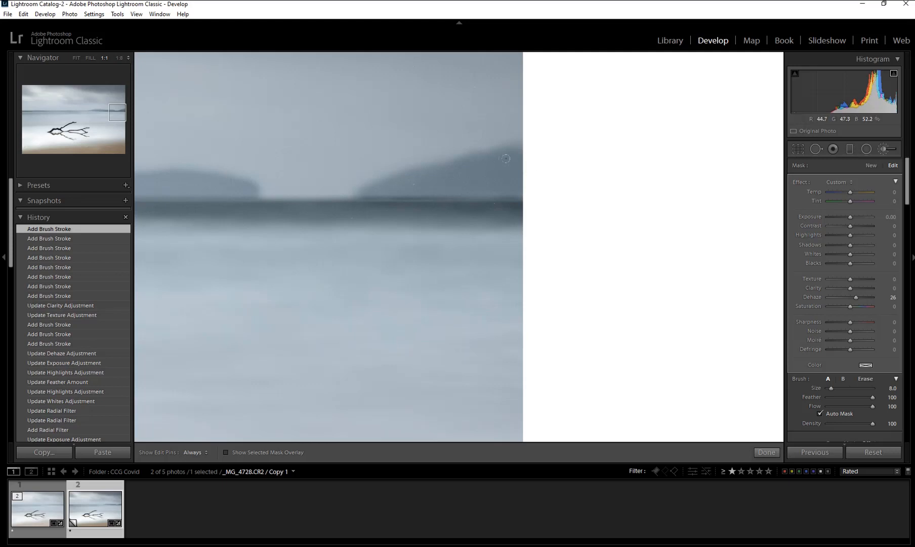
Reset the Dehaze on the brushed distant hills, raise it again, and finish editing the brush
{"action": "key", "text": "z"}
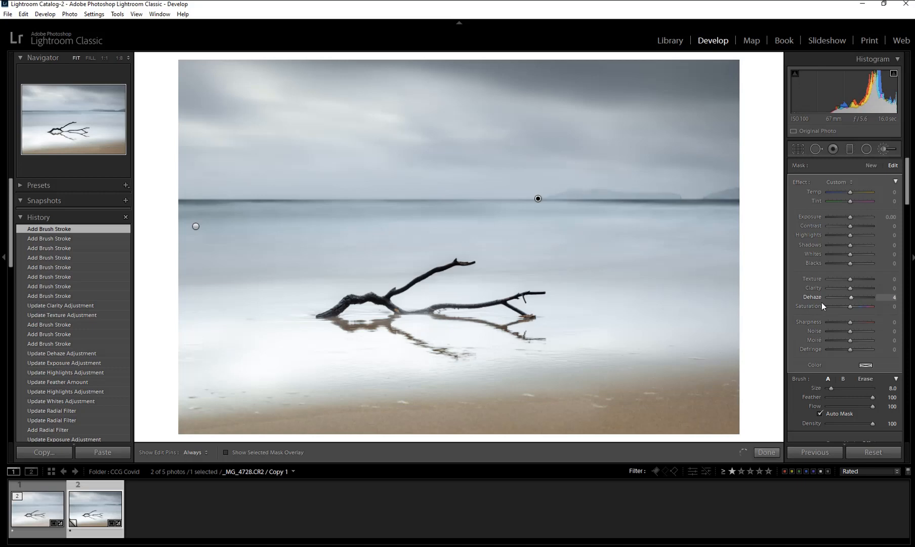
{"action": "double_click", "coordinate": [810, 297]}
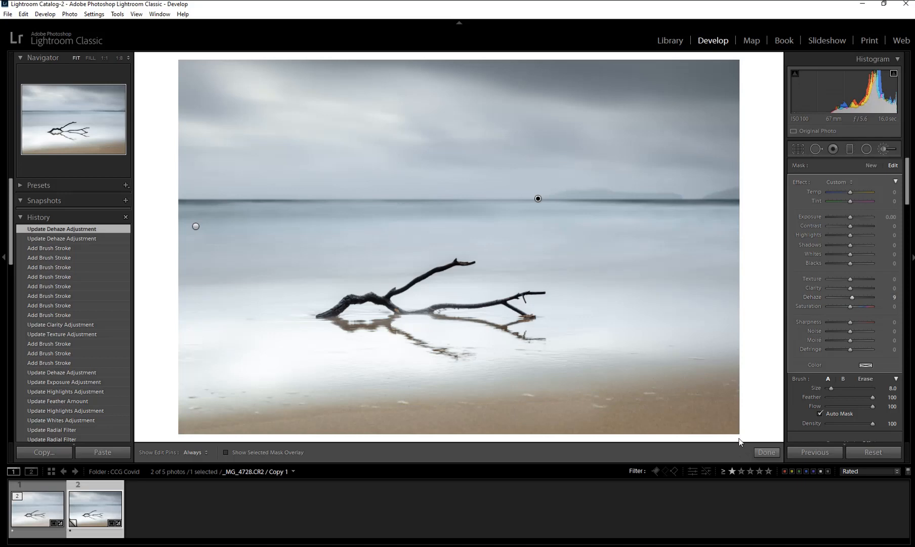
{"action": "left_click", "coordinate": [766, 452]}
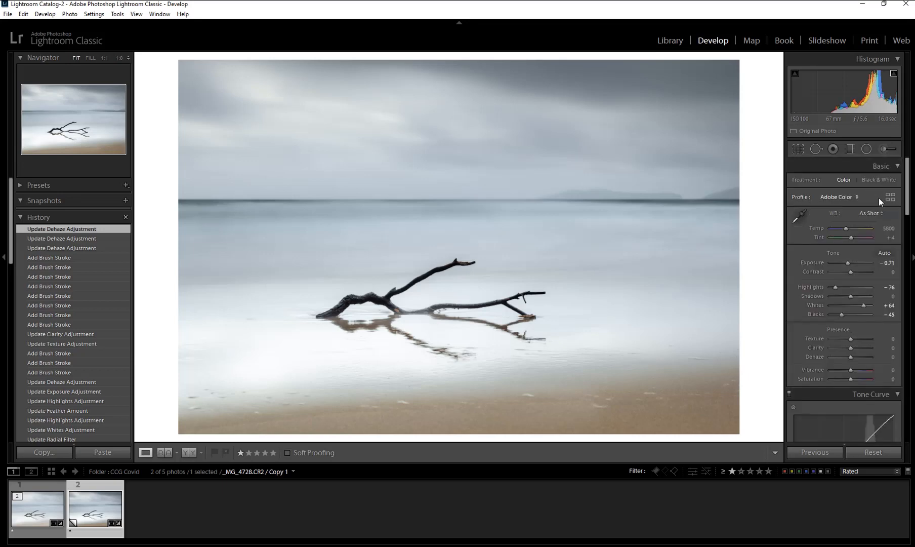
Darken the photo's edges with a Highlight Priority post-crop vignette, setting its Amount to -14
{"action": "left_click_drag", "start_coordinate": [907, 199], "coordinate": [895, 445]}
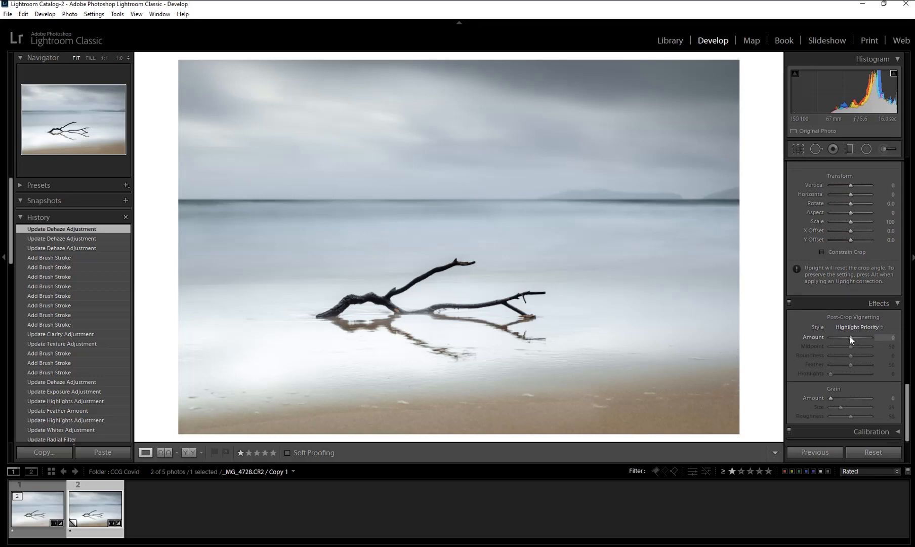
{"action": "left_click_drag", "start_coordinate": [849, 336], "coordinate": [845, 337]}
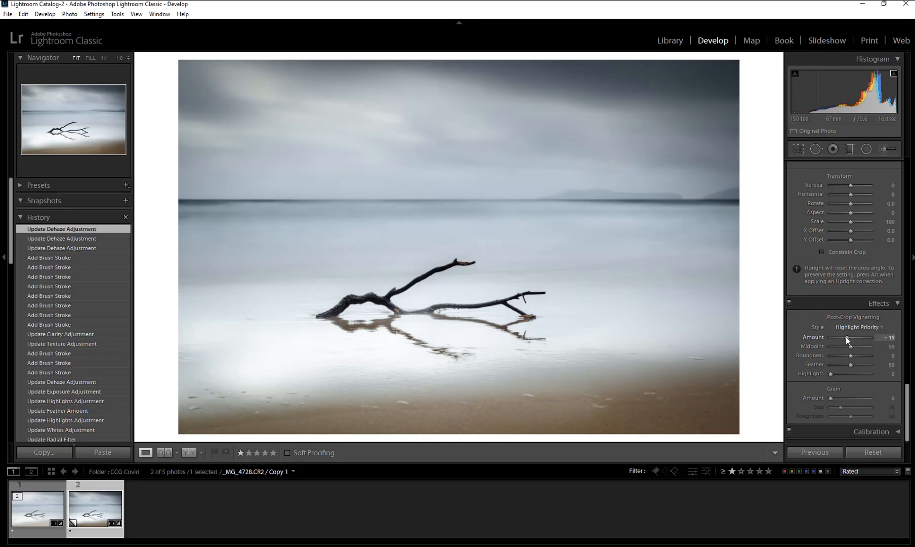
{"action": "left_click_drag", "start_coordinate": [846, 337], "coordinate": [846, 336]}
{"action": "left_click_drag", "start_coordinate": [847, 336], "coordinate": [848, 337]}
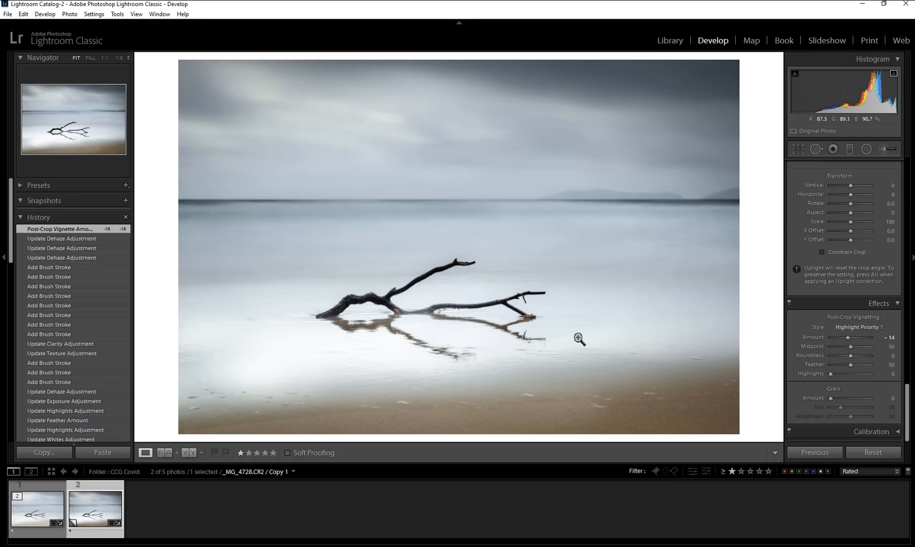
Compare the photo before and after editing side by side, then return to the single-image loupe view
{"action": "left_click", "coordinate": [189, 452]}
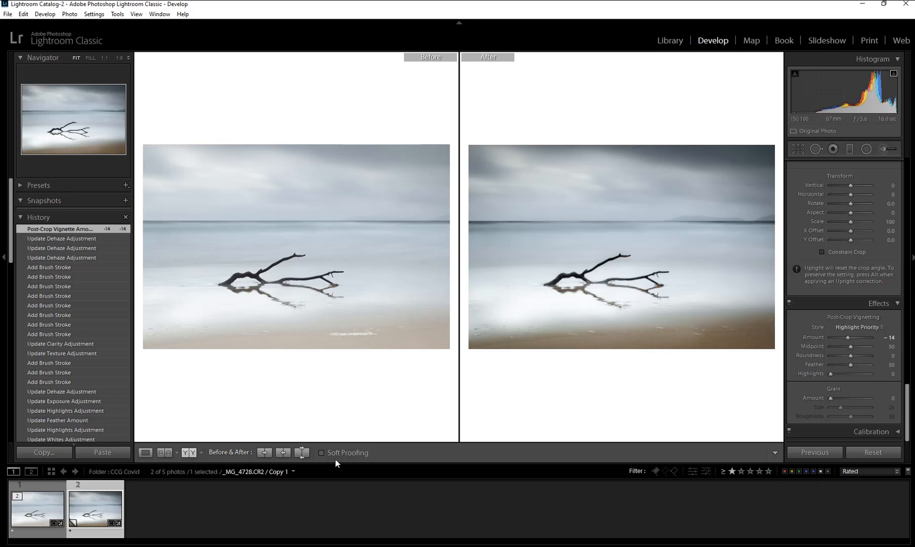
{"action": "left_click", "coordinate": [145, 452]}
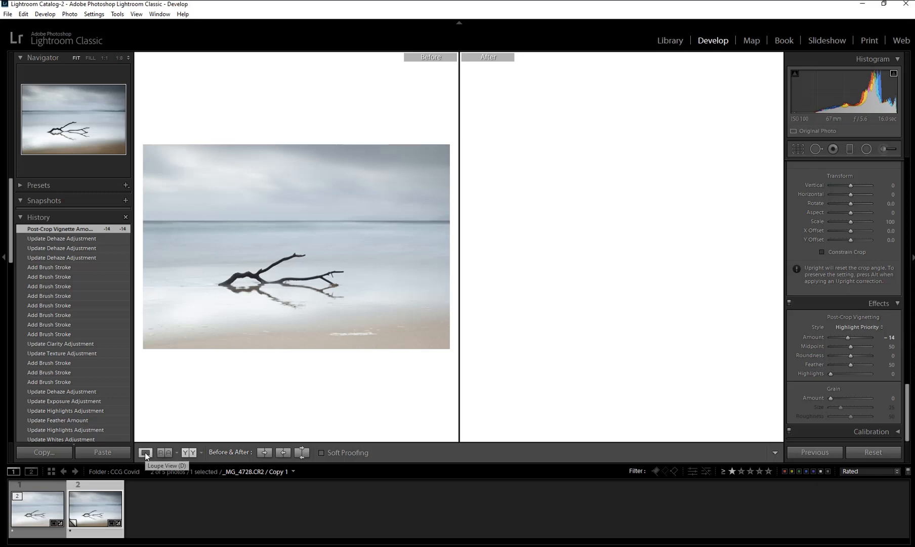